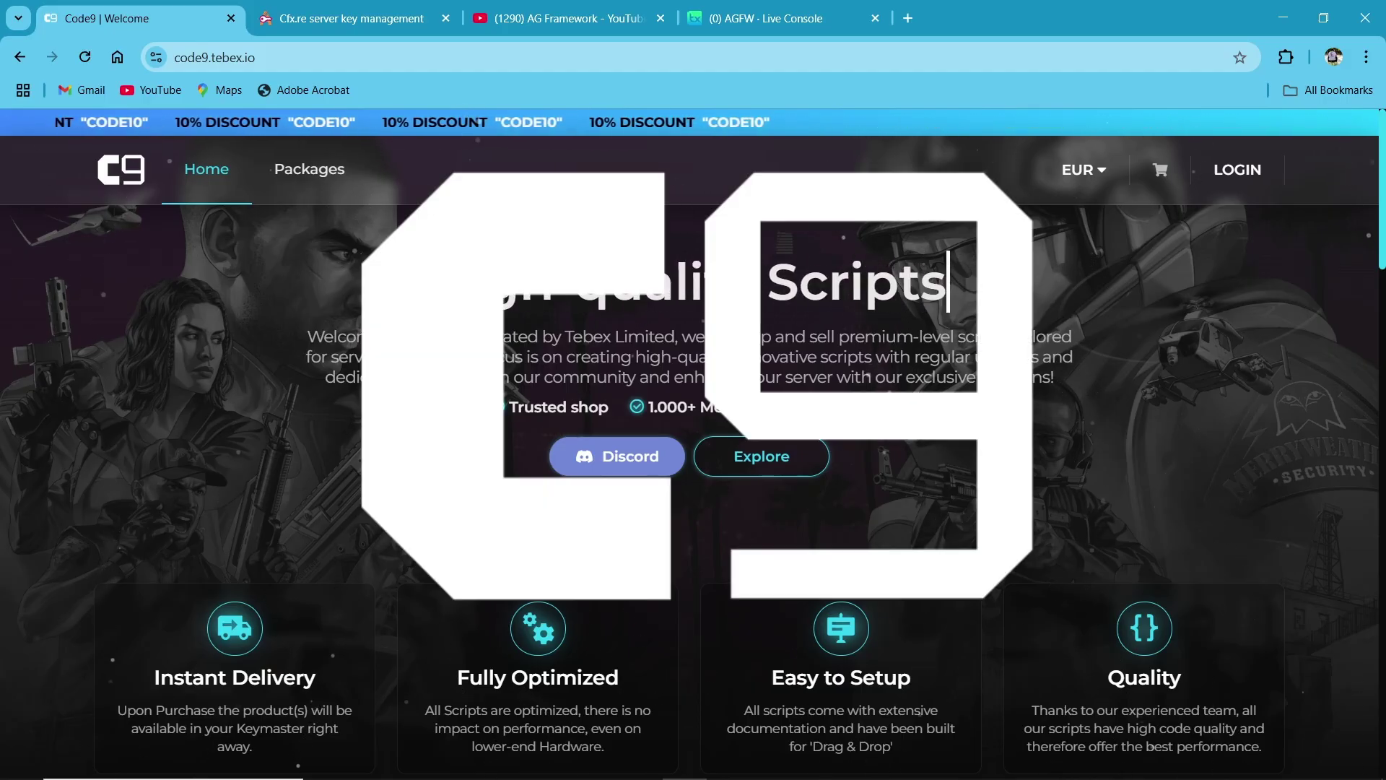
Scroll through the Code9 Tebex store home page to browse the featured scripts.
scroll(693, 433, down, 7)
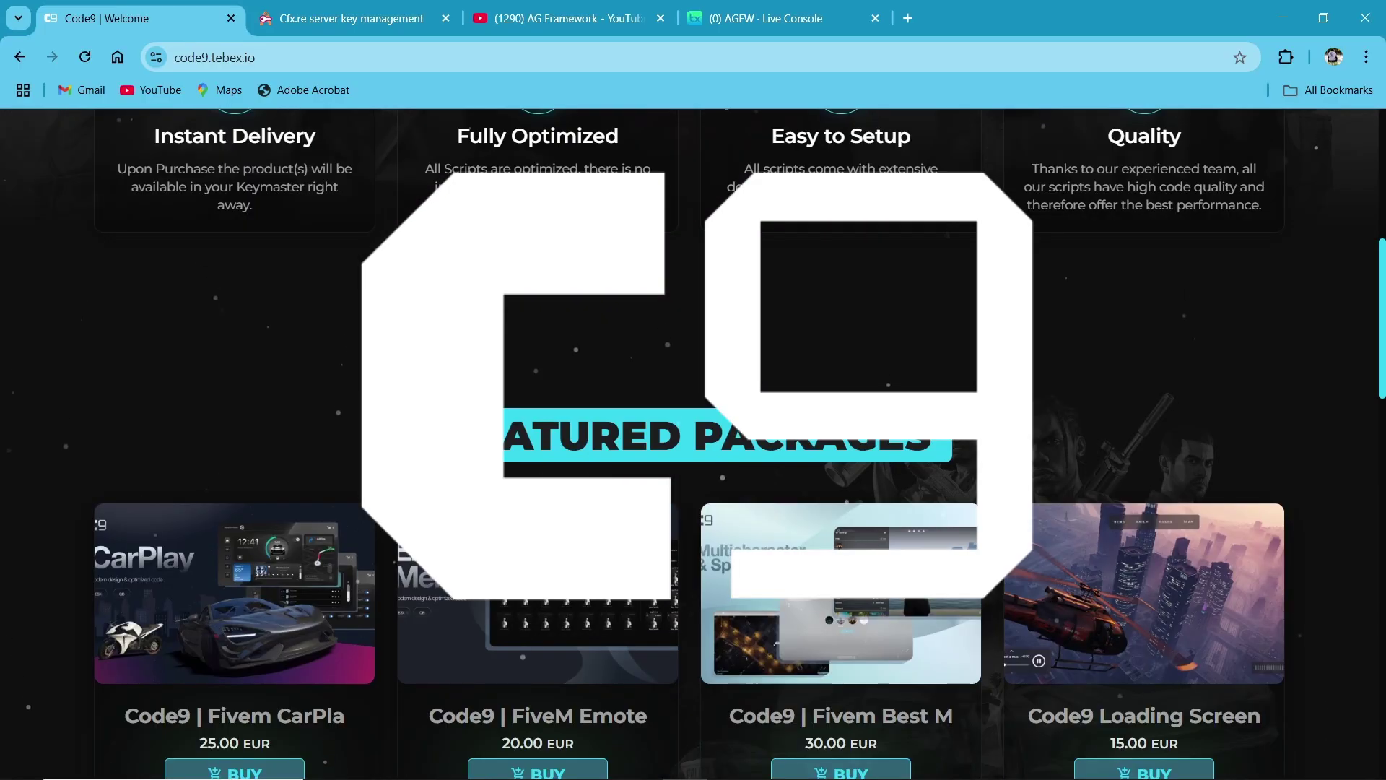
scroll(679, 343, down, 4)
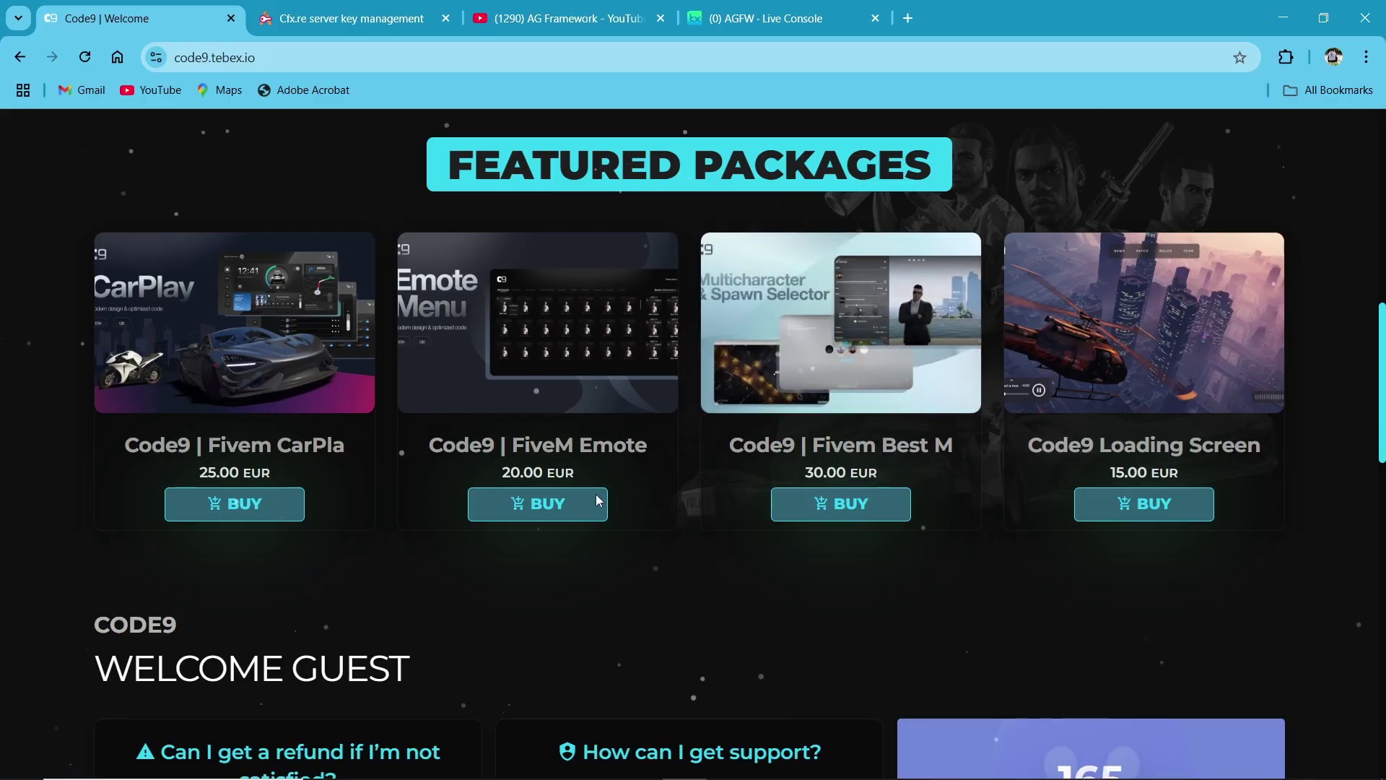
scroll(850, 412, down, 4)
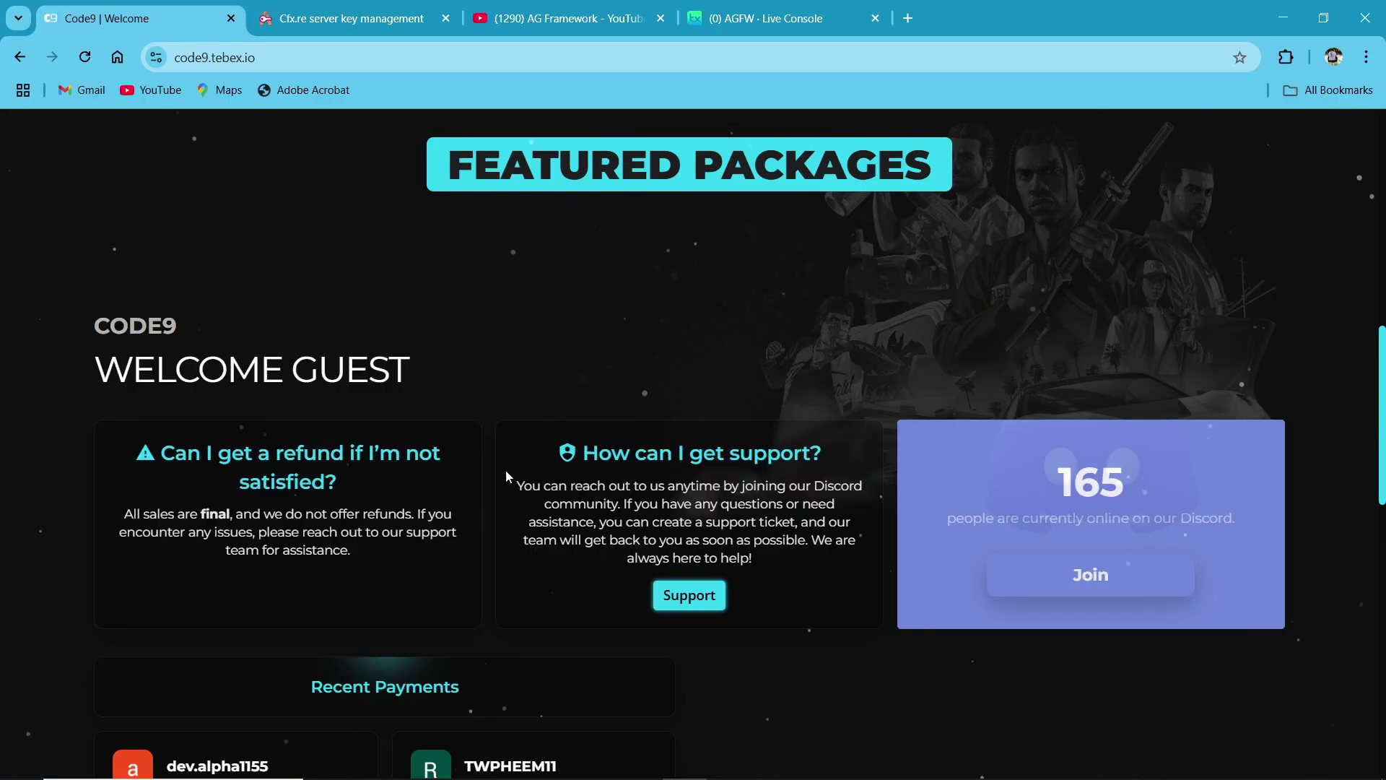
scroll(444, 473, down, 4)
scroll(509, 412, up, 10)
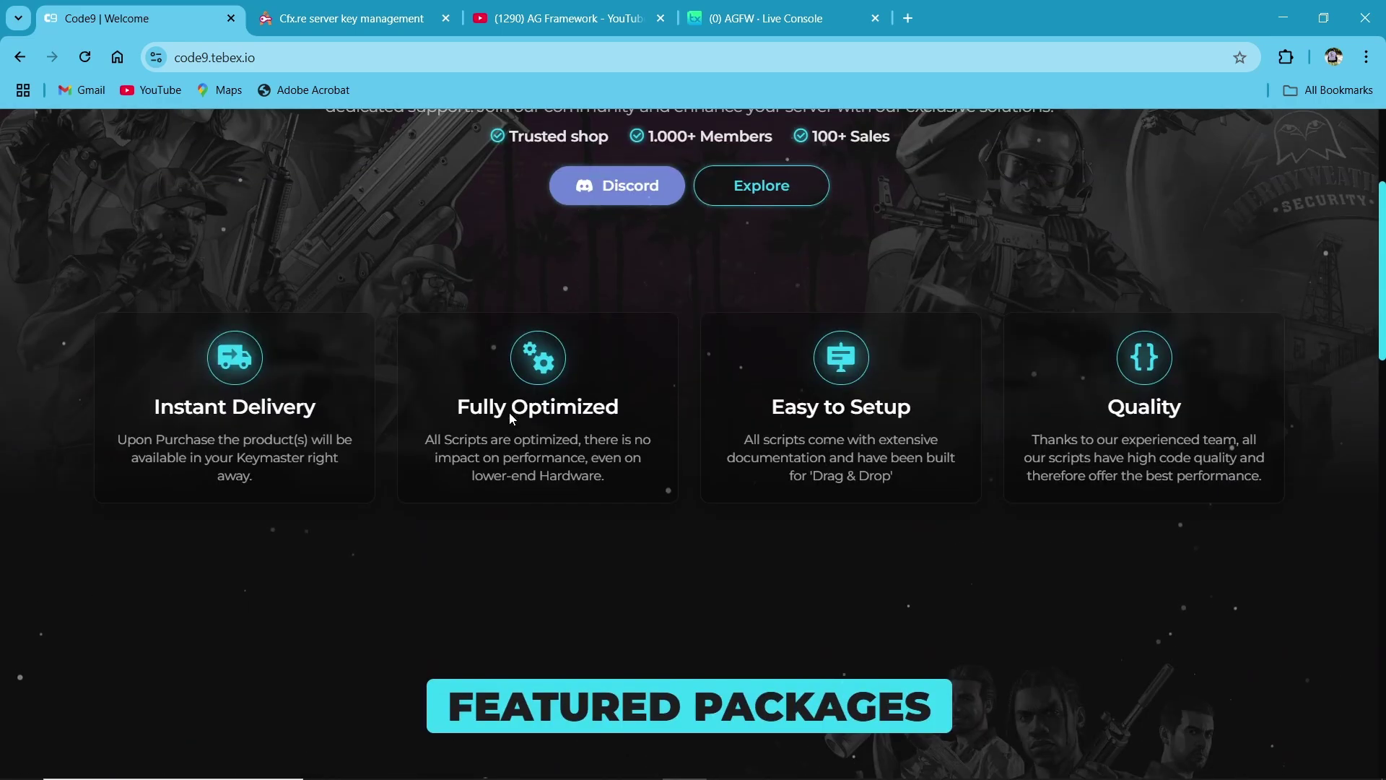
scroll(512, 425, down, 7)
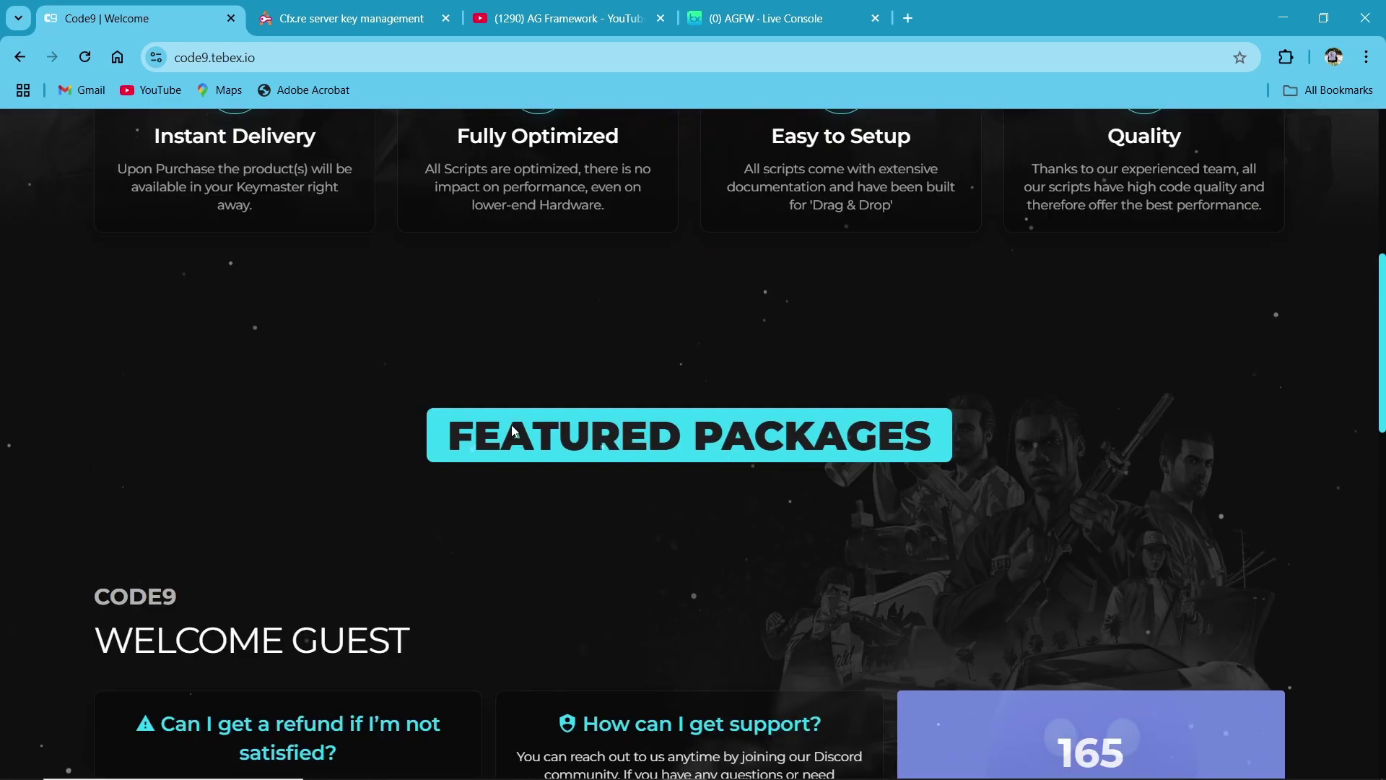
scroll(511, 425, up, 7)
Go to Packages and open the Multicharacter & Spawn Selector package page.
click(335, 190)
scroll(672, 504, down, 3)
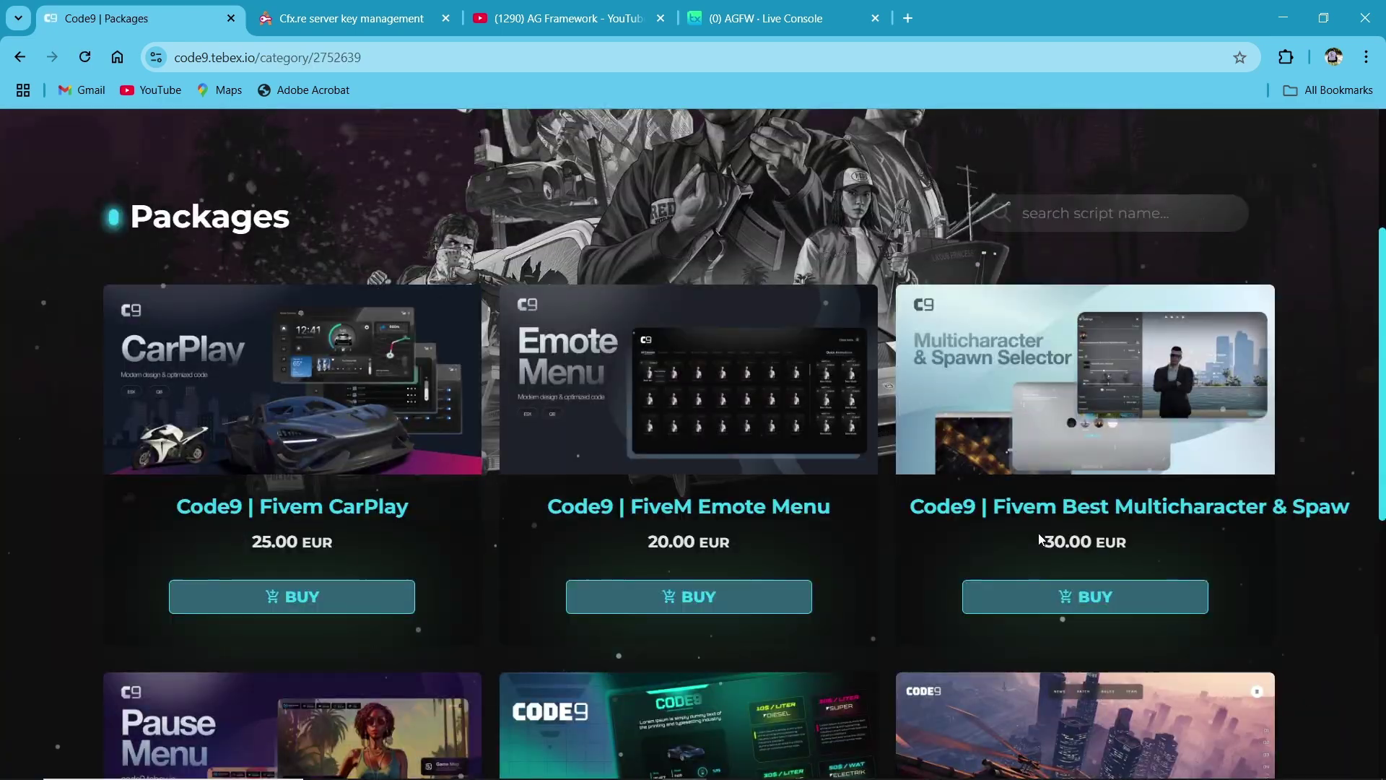
click(1039, 533)
scroll(485, 408, down, 3)
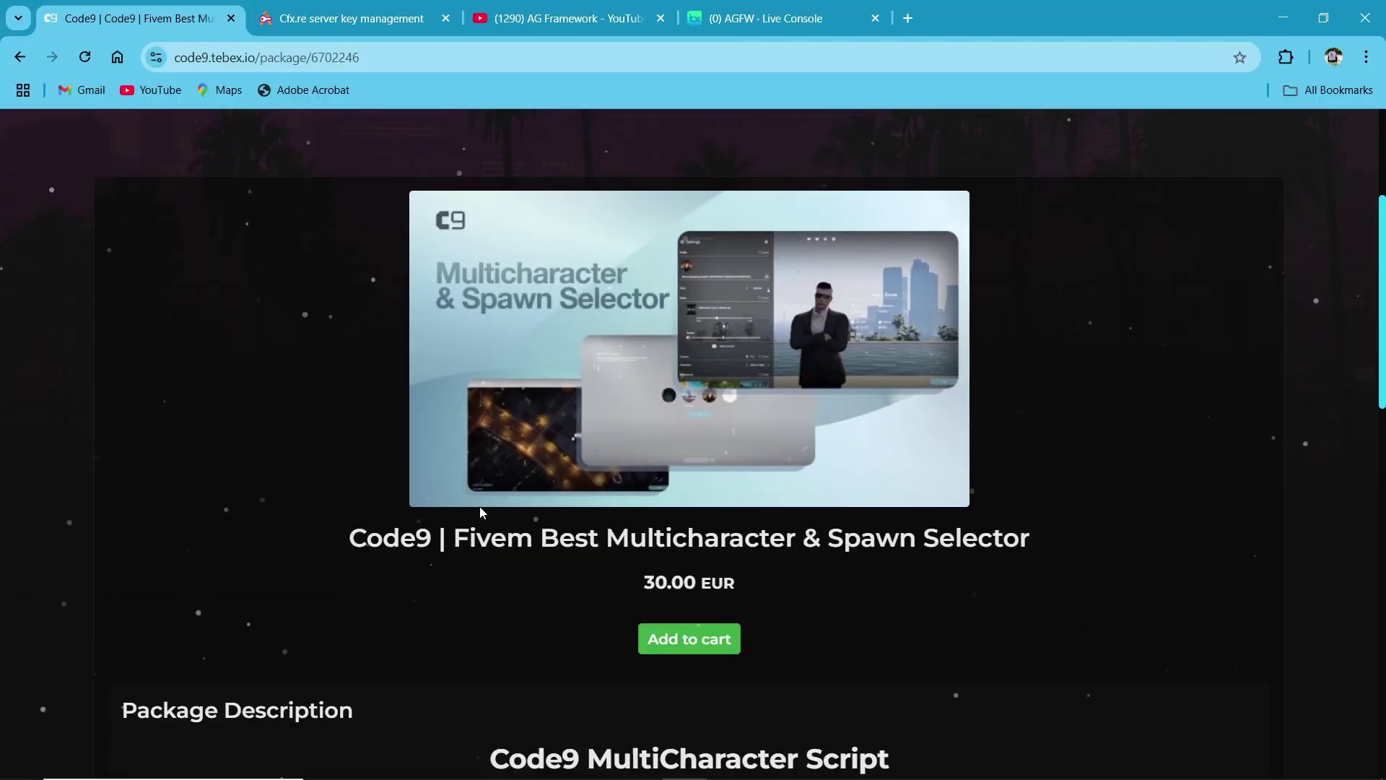
scroll(481, 512, down, 6)
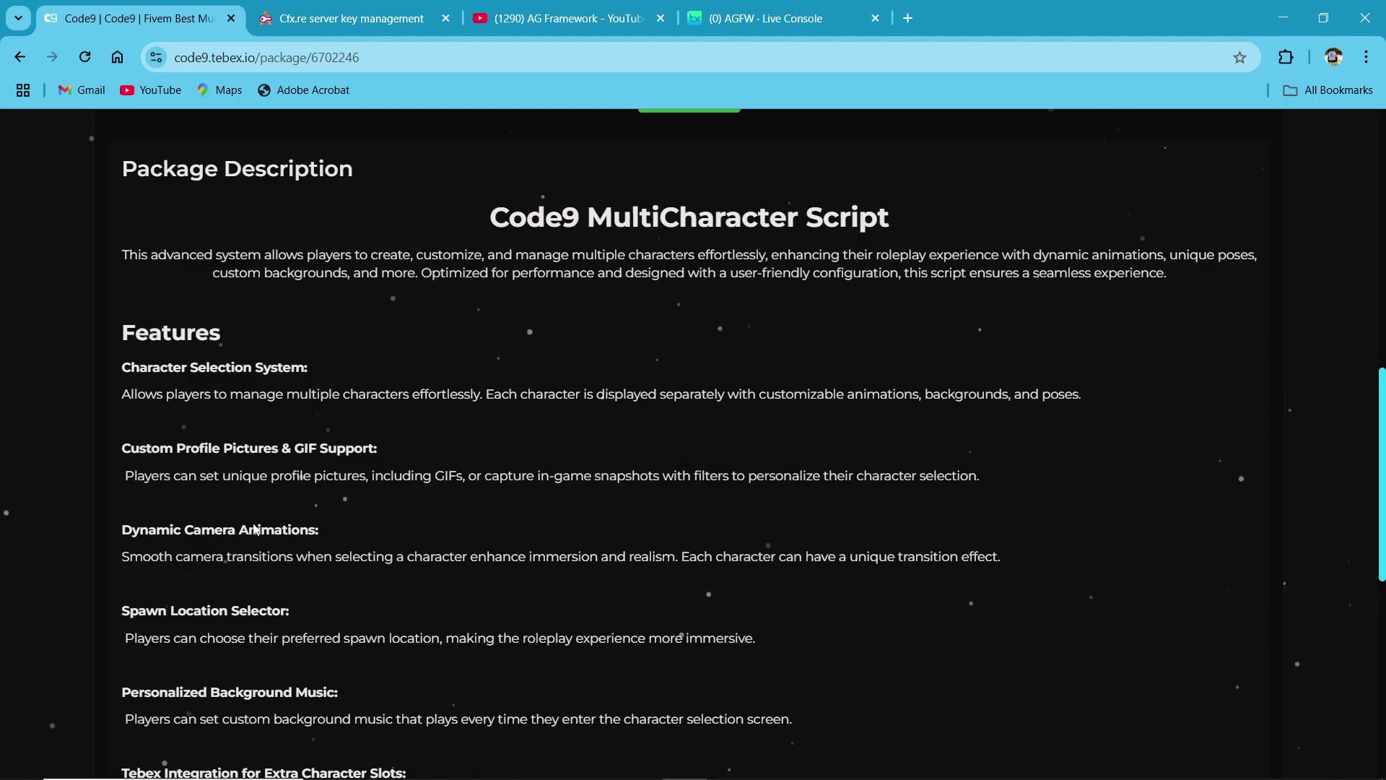
scroll(257, 530, down, 3)
scroll(303, 542, down, 3)
scroll(170, 541, up, 10)
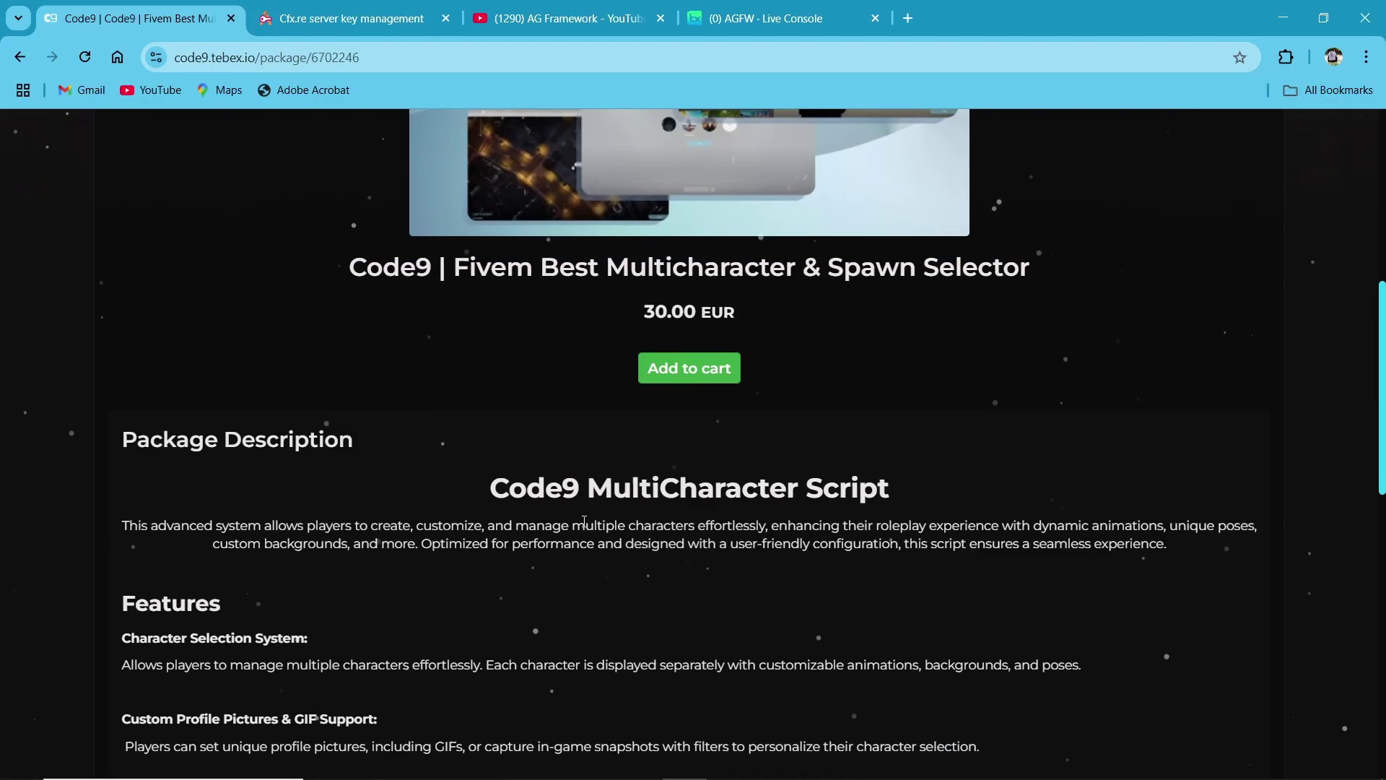
scroll(584, 521, up, 3)
Add the package to the cart and sign in with the FiveM (Cfx.re) account.
click(691, 637)
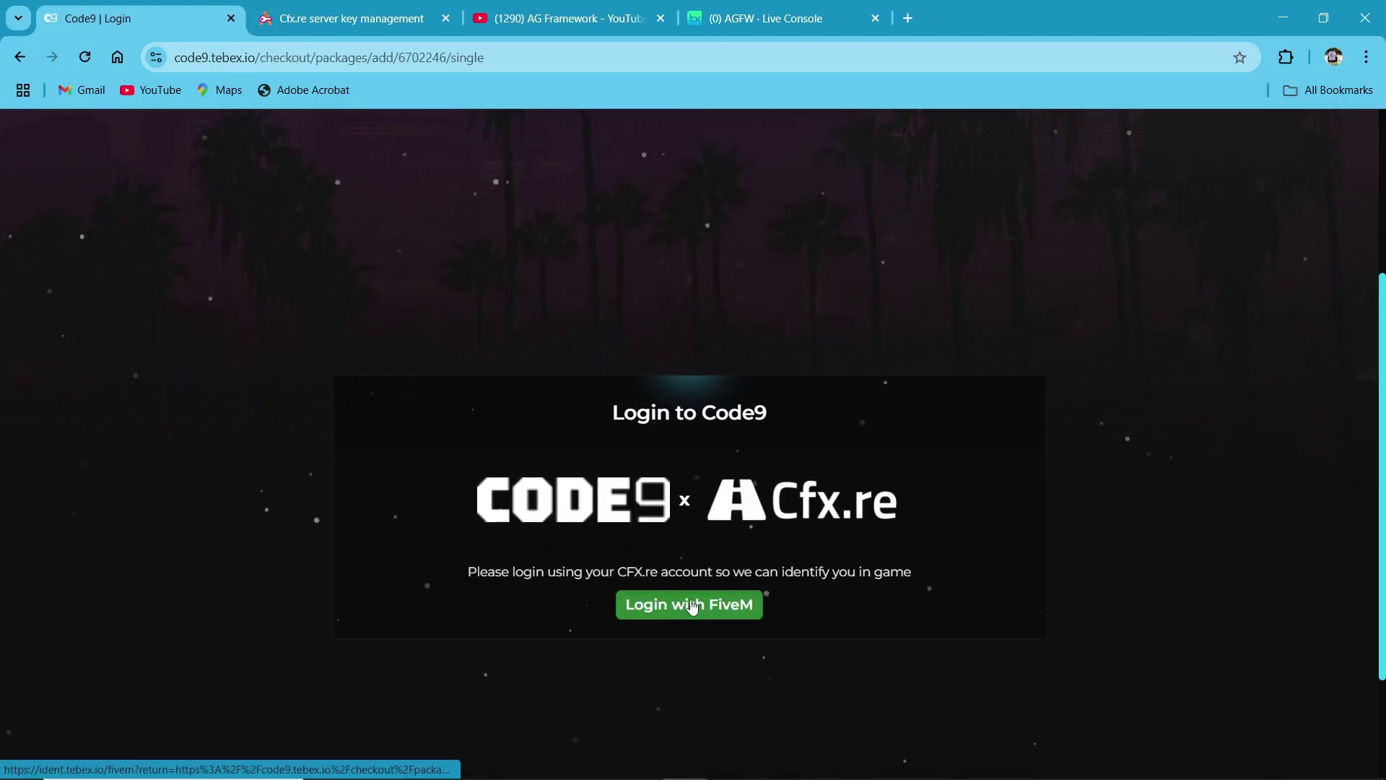
click(694, 605)
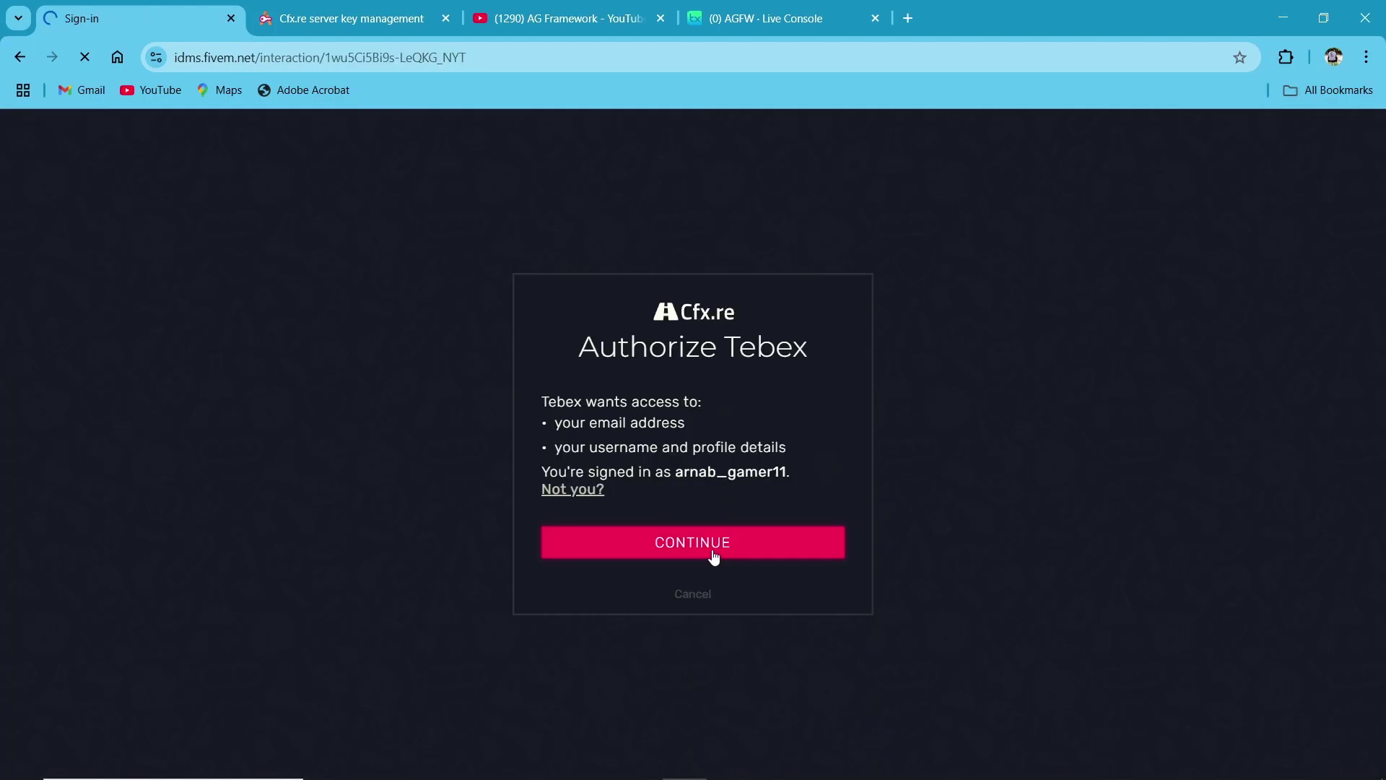
click(713, 555)
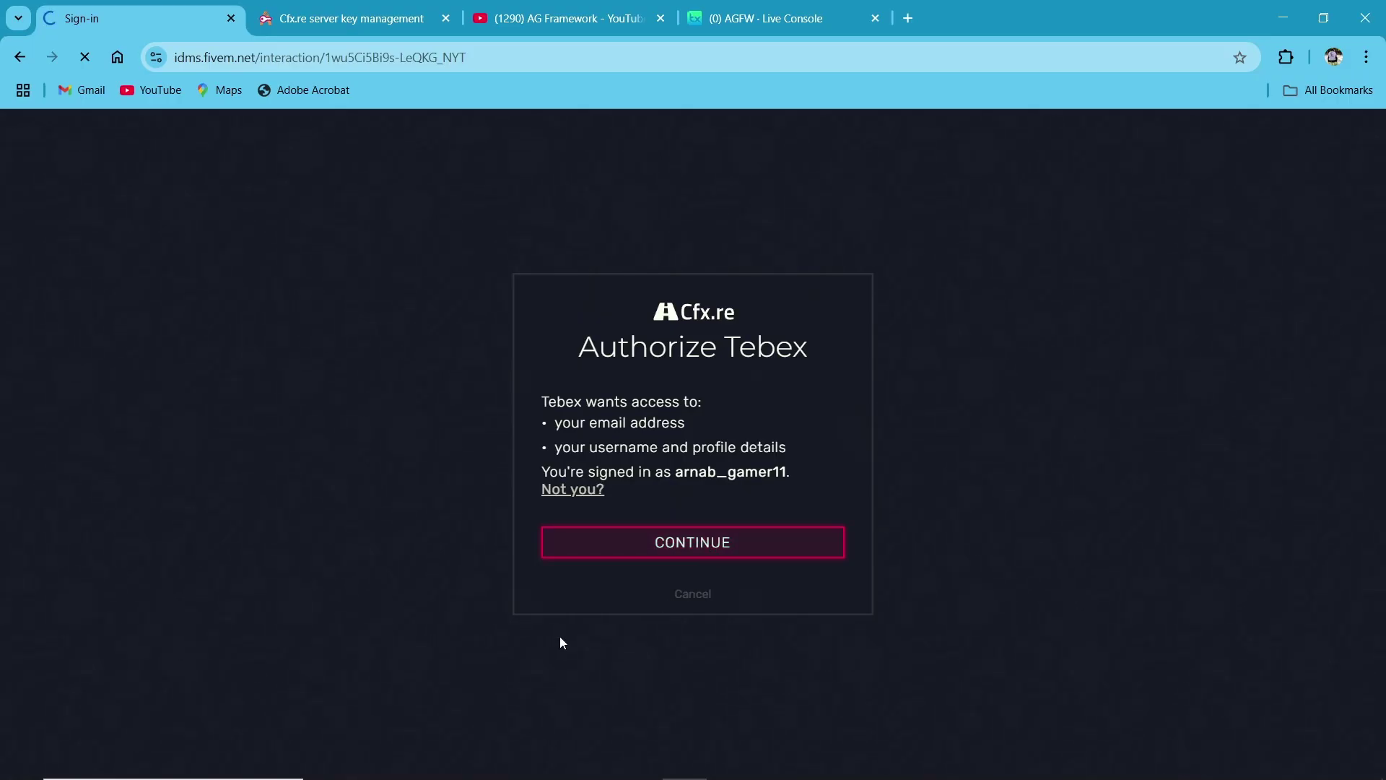
scroll(803, 592, down, 4)
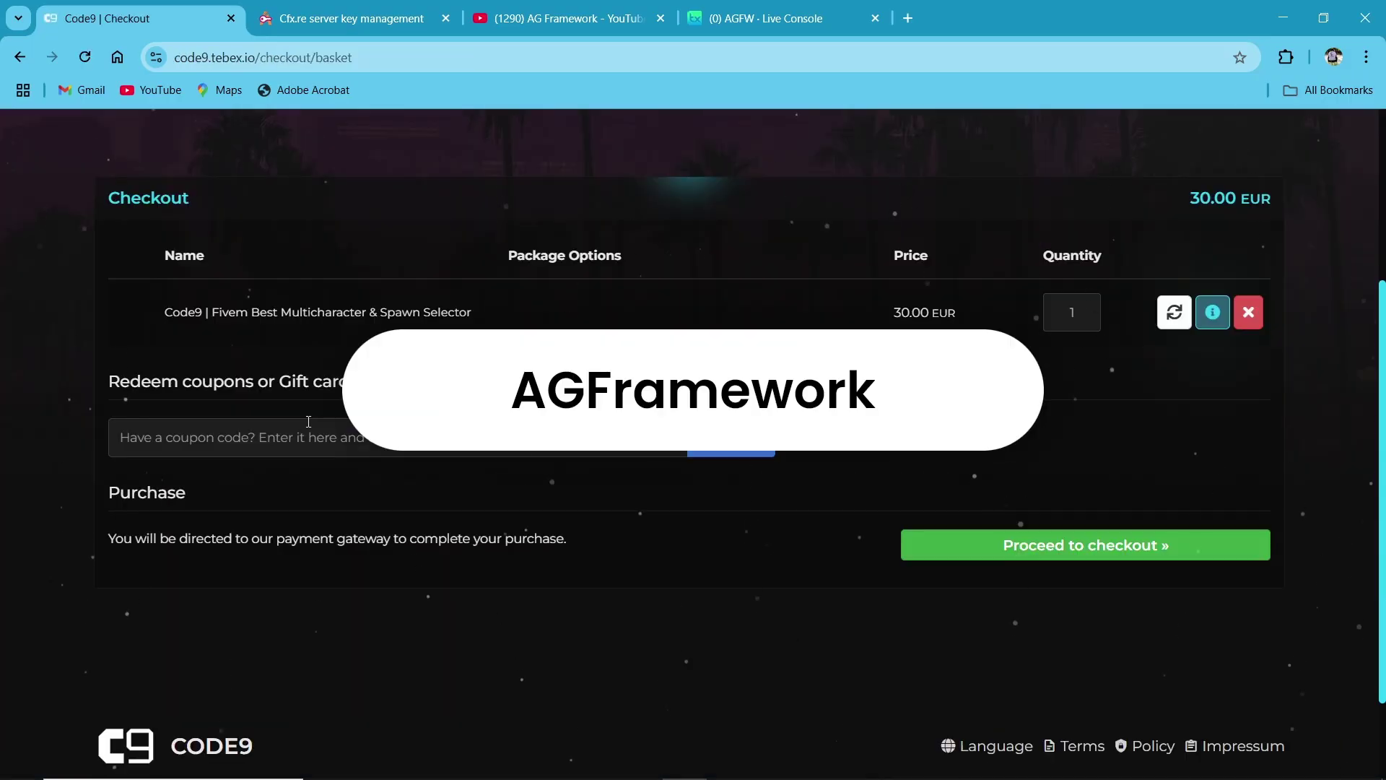
Try the checkout coupon field, then switch to the Cfx.re Keymaster page.
click(270, 441)
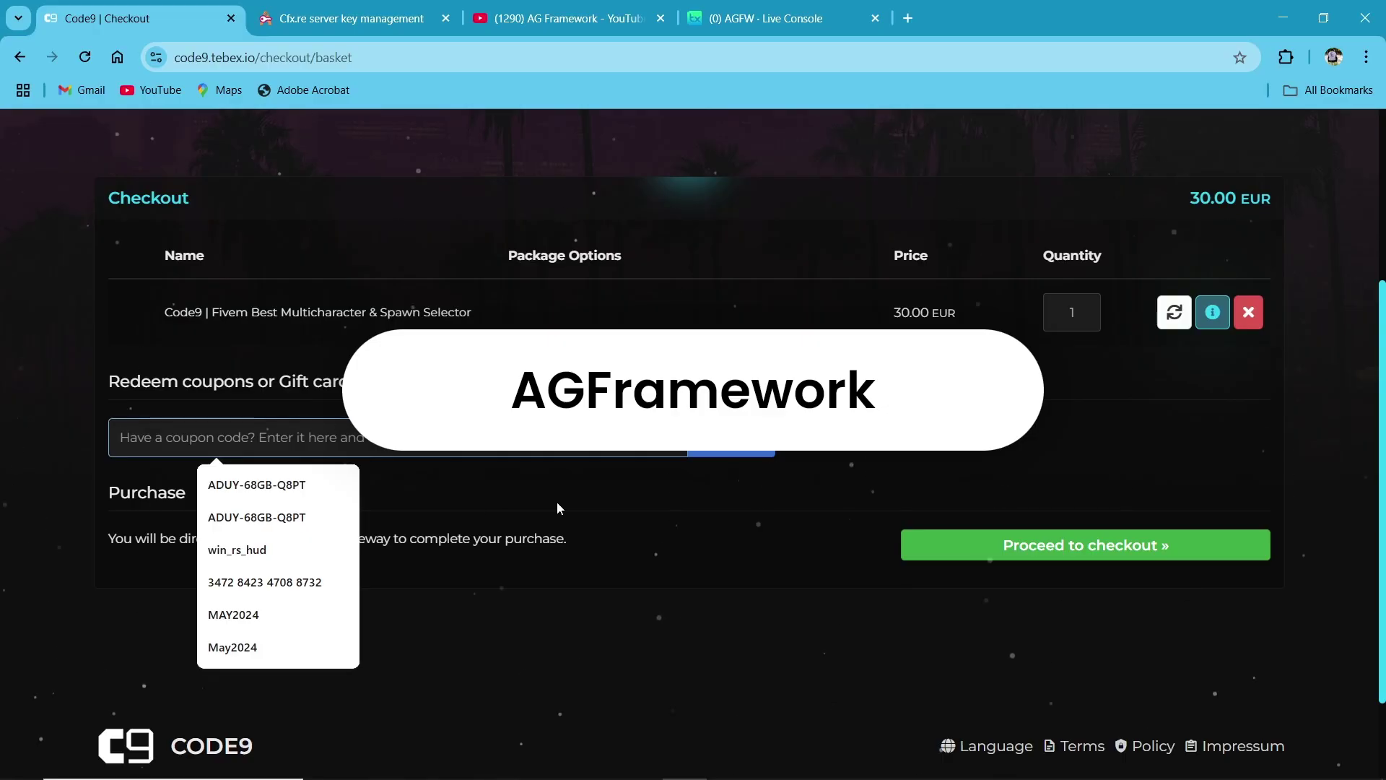
click(947, 472)
scroll(953, 419, up, 4)
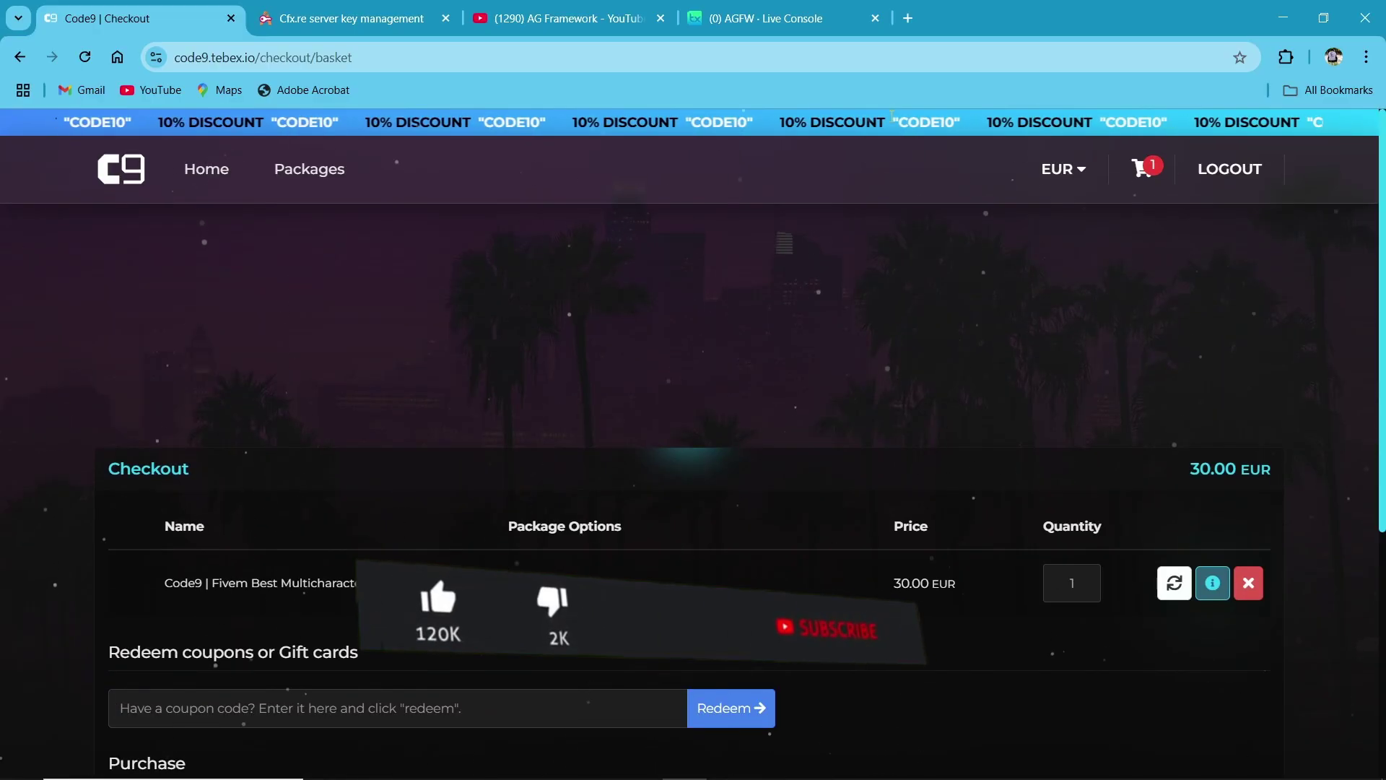
scroll(693, 433, down, 3)
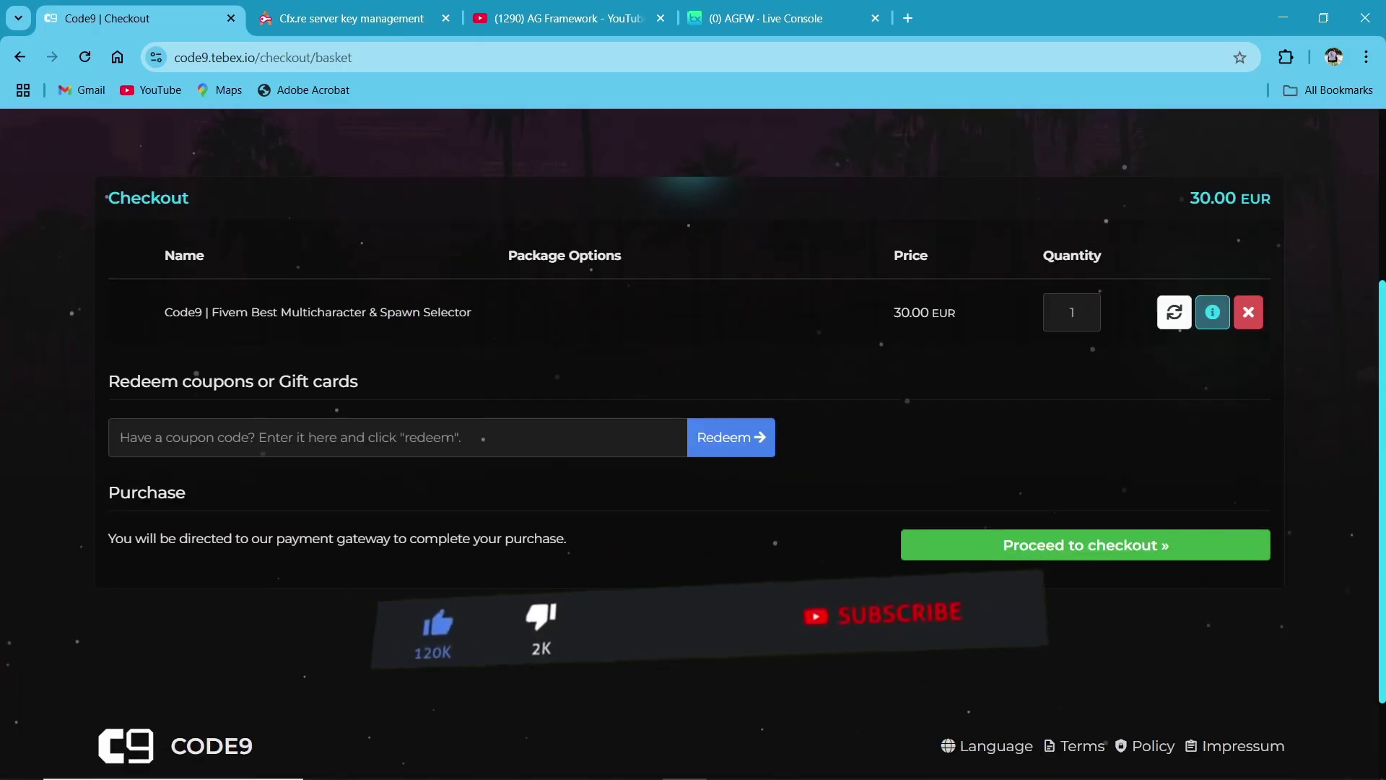
click(335, 23)
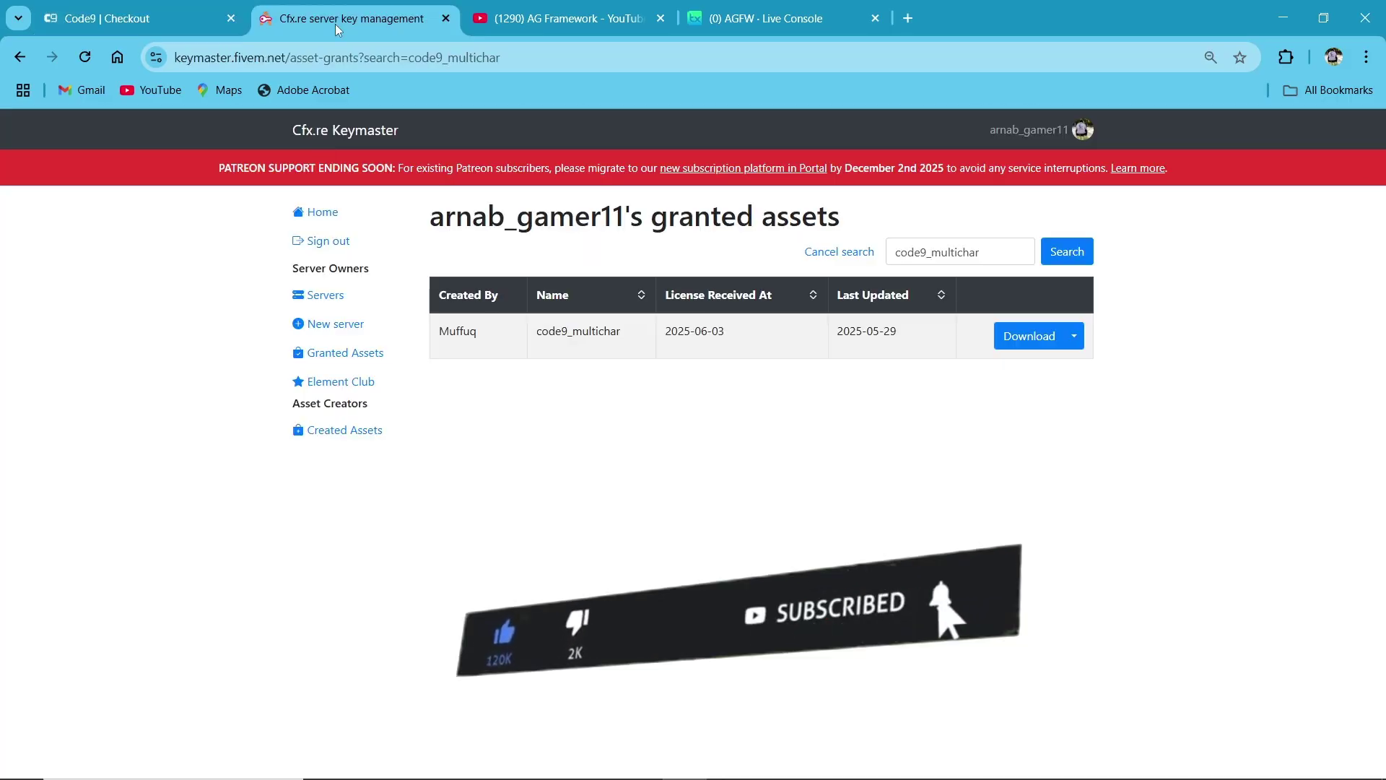
Download the code9_multichar asset, extract the zip, and open the code9_multichar2 folder.
click(1055, 336)
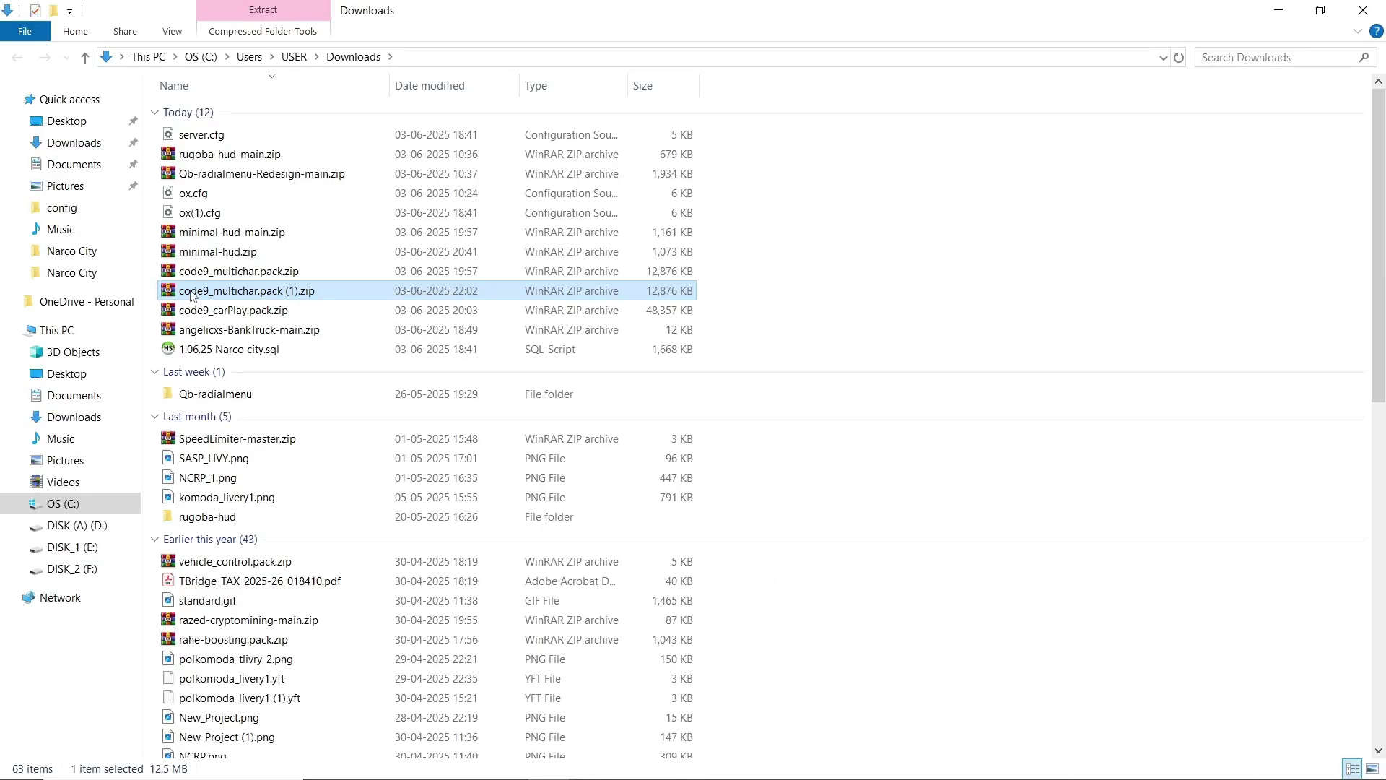
right_click(192, 296)
click(274, 443)
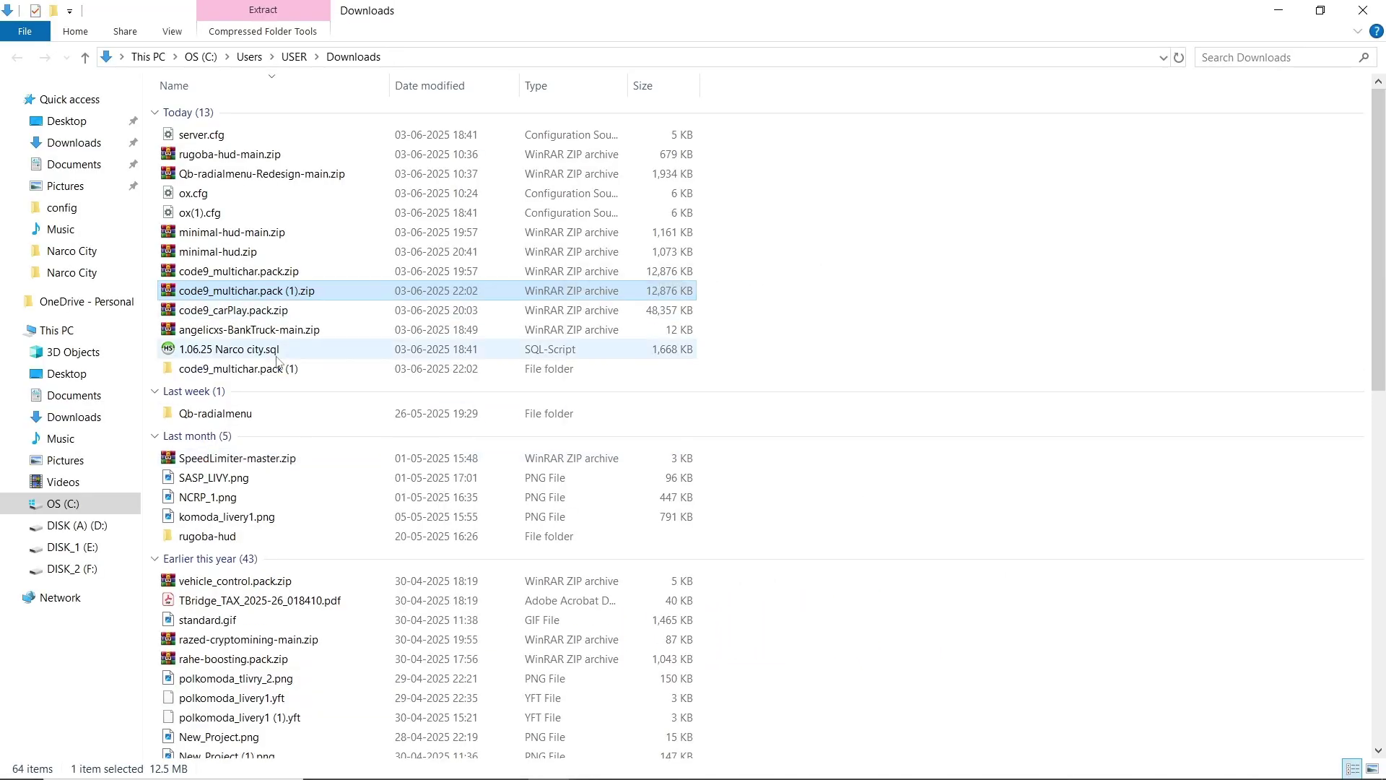
double_click(306, 254)
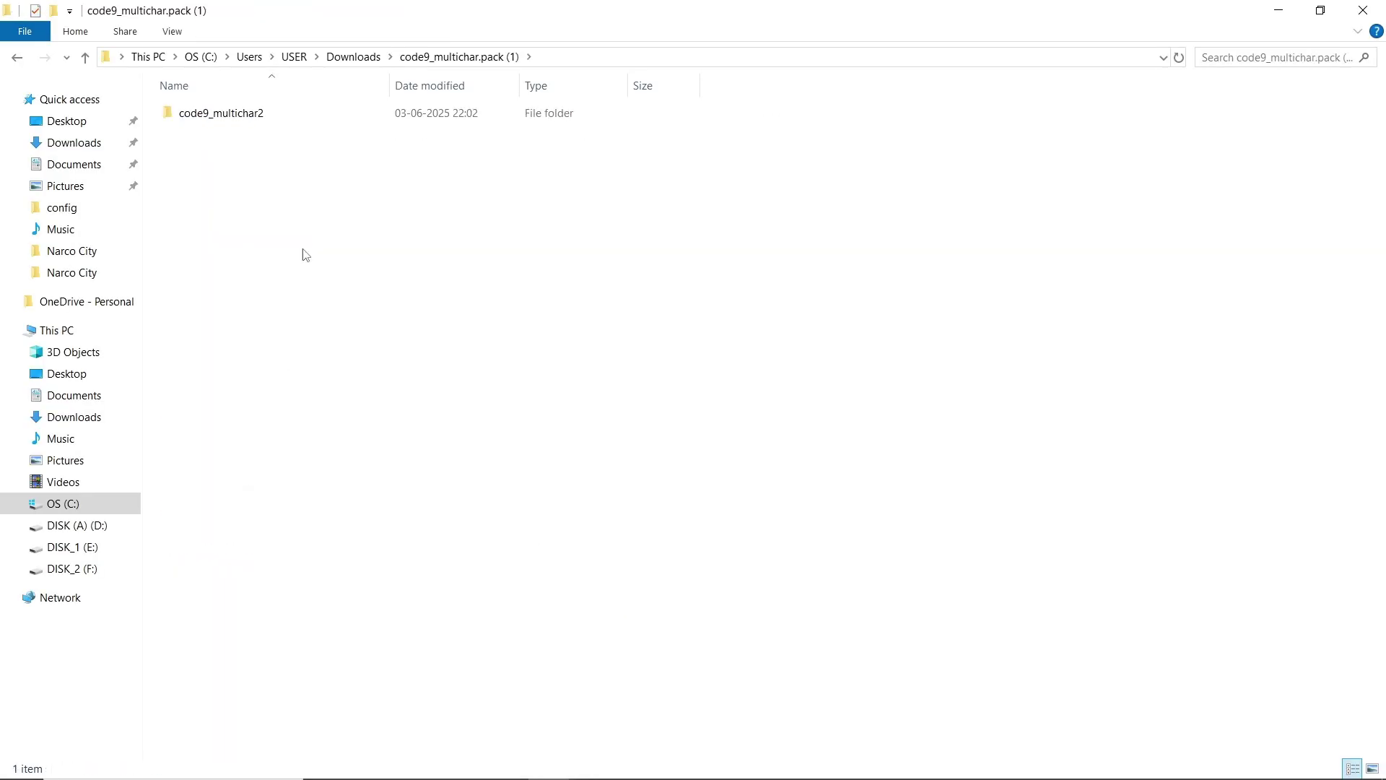
double_click(251, 114)
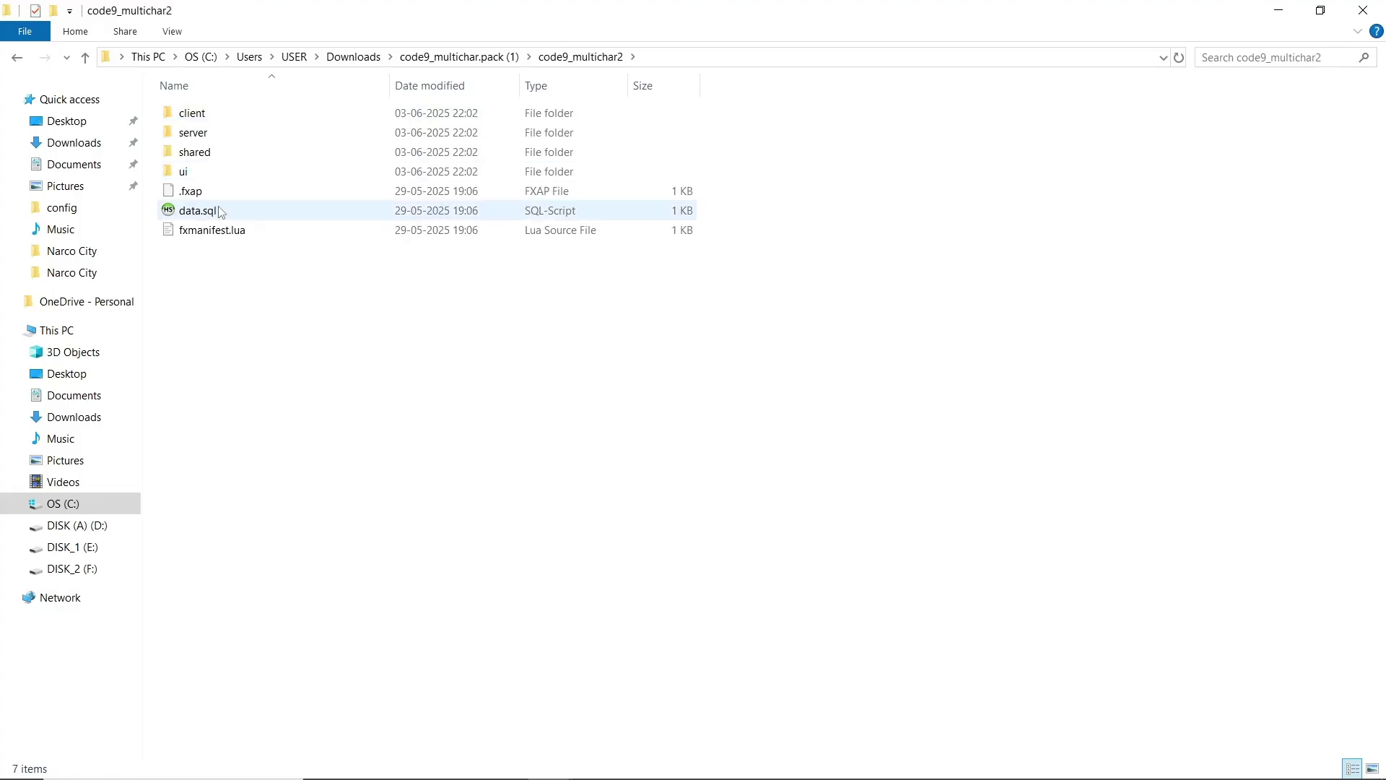
Open data.sql in Visual Studio Code and copy the entire SQL script.
right_click(220, 212)
click(303, 283)
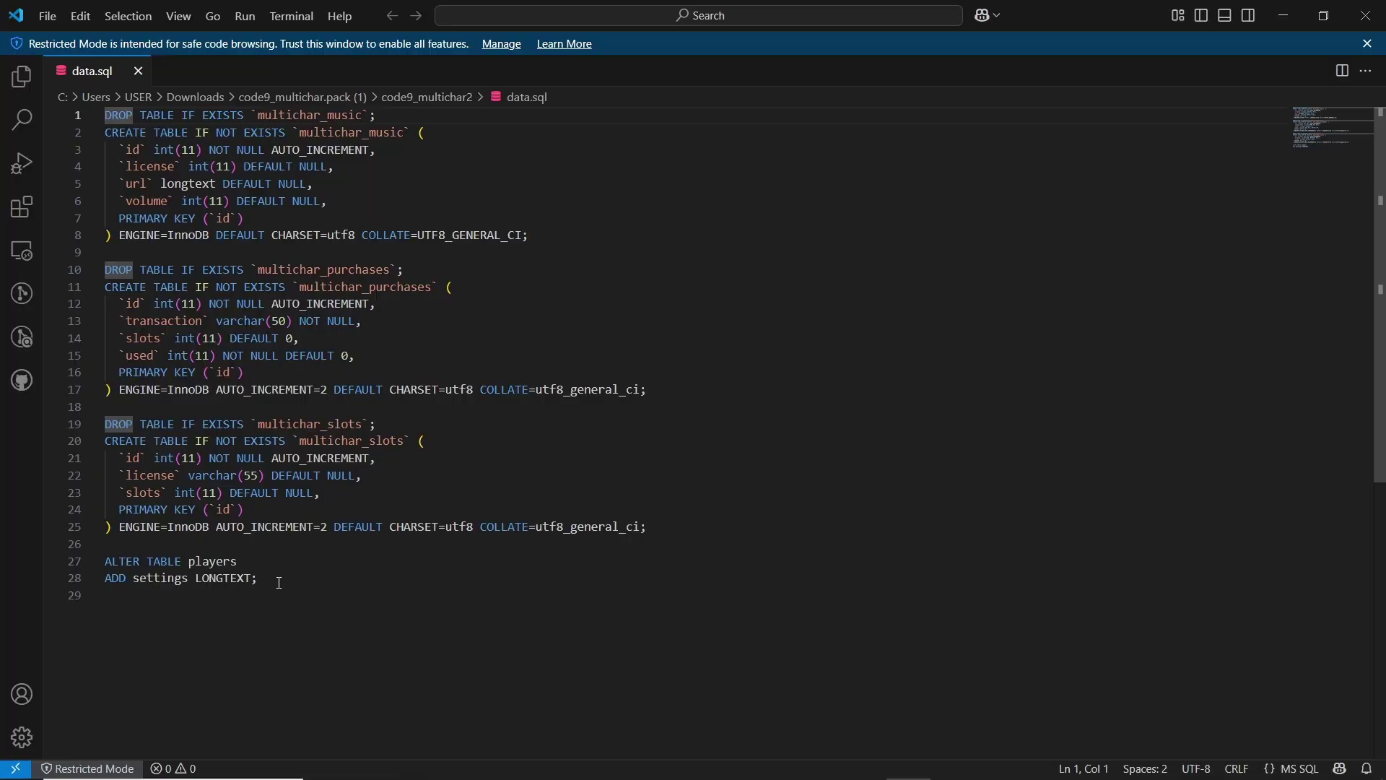
click(279, 583)
key(ctrl+a)
right_click(296, 249)
click(339, 369)
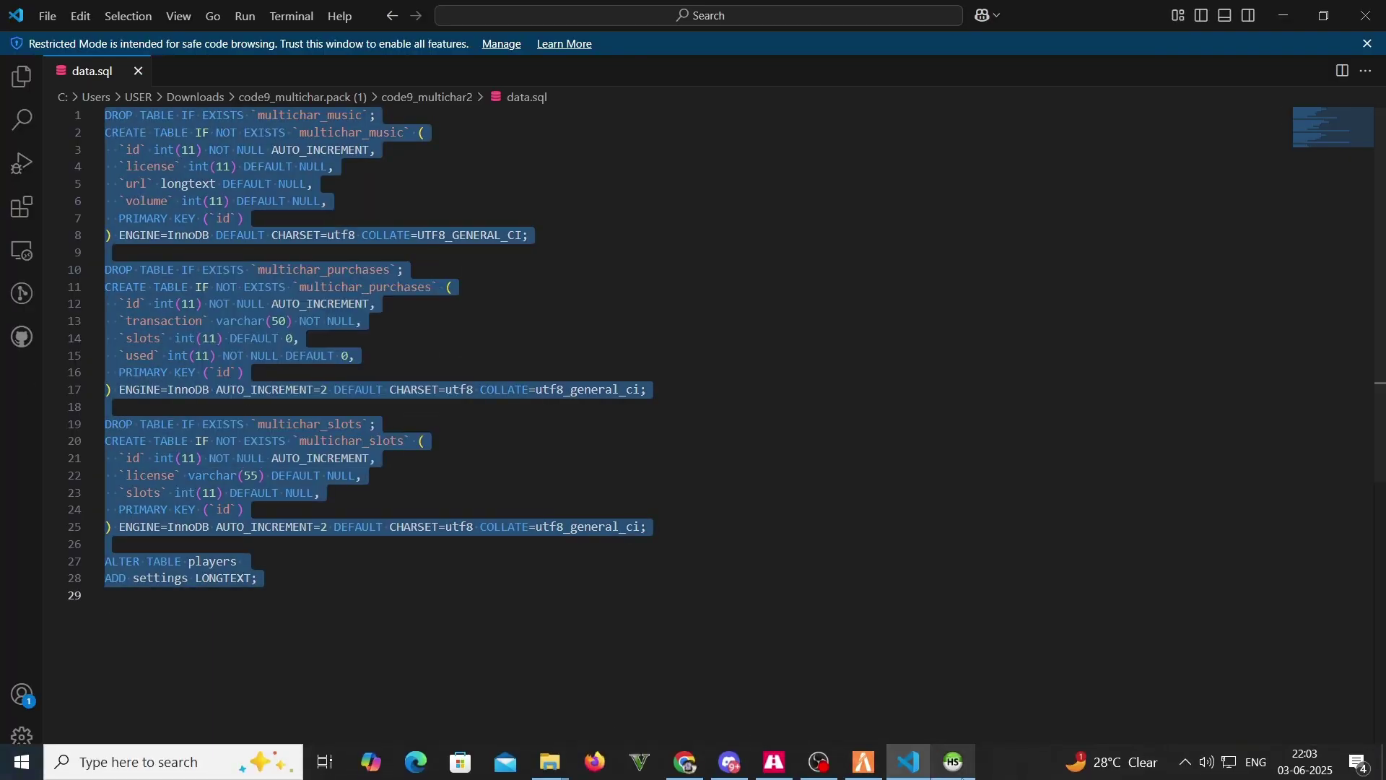
Replace the HeidiSQL query with the data.sql script, then open shared/config.lua.
key(alt+Tab)
key(ctrl+a)
key(ctrl+v)
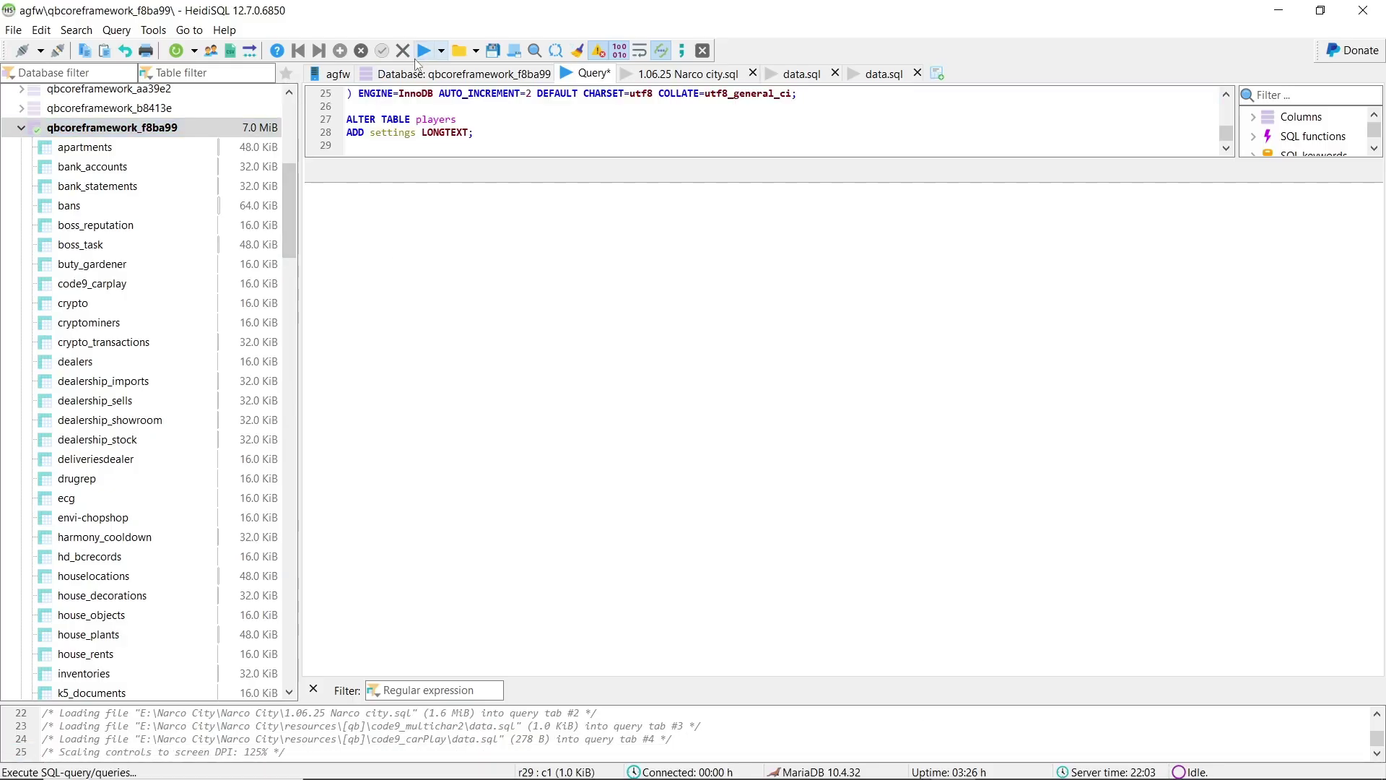
key(alt+Tab)
double_click(281, 113)
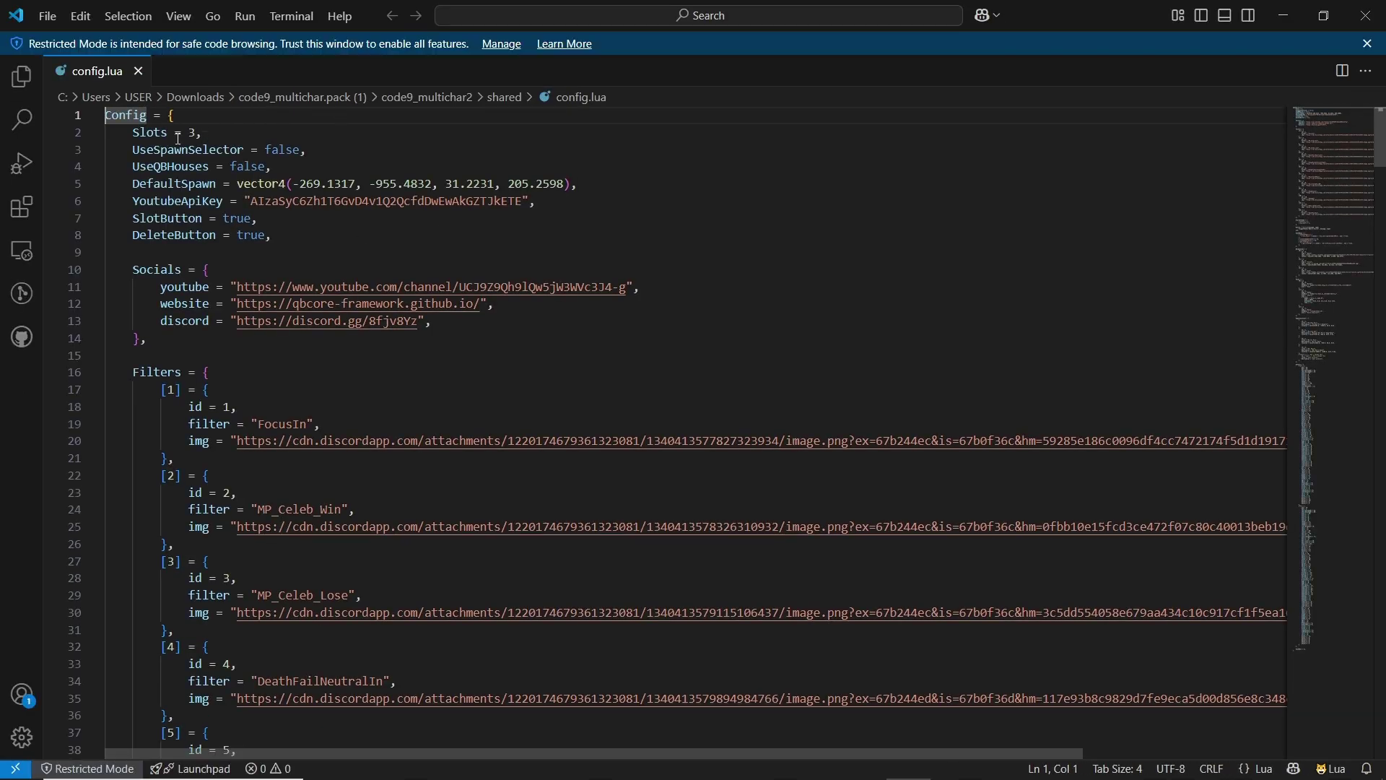
Set SlotButton and DeleteButton to true near the top of config.lua.
double_click(154, 135)
click(217, 167)
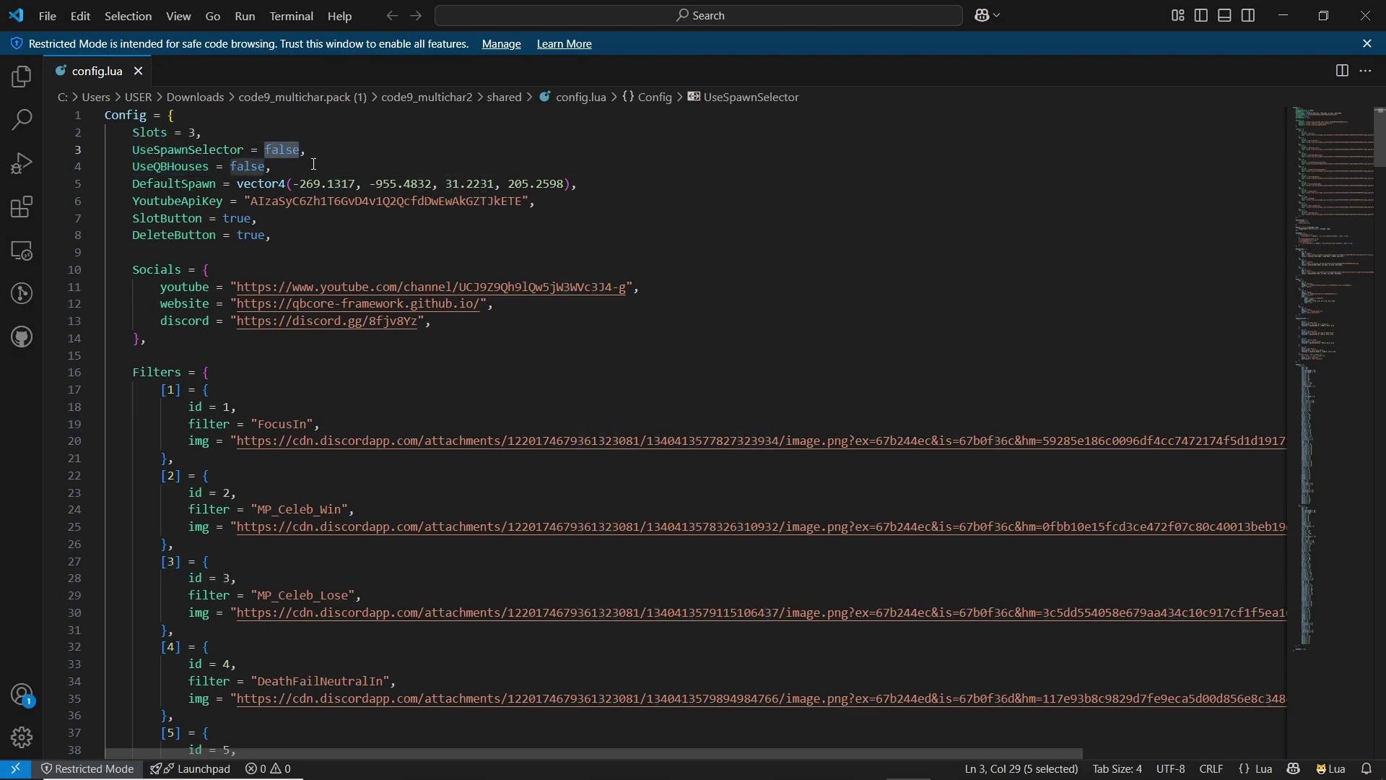
text(true)
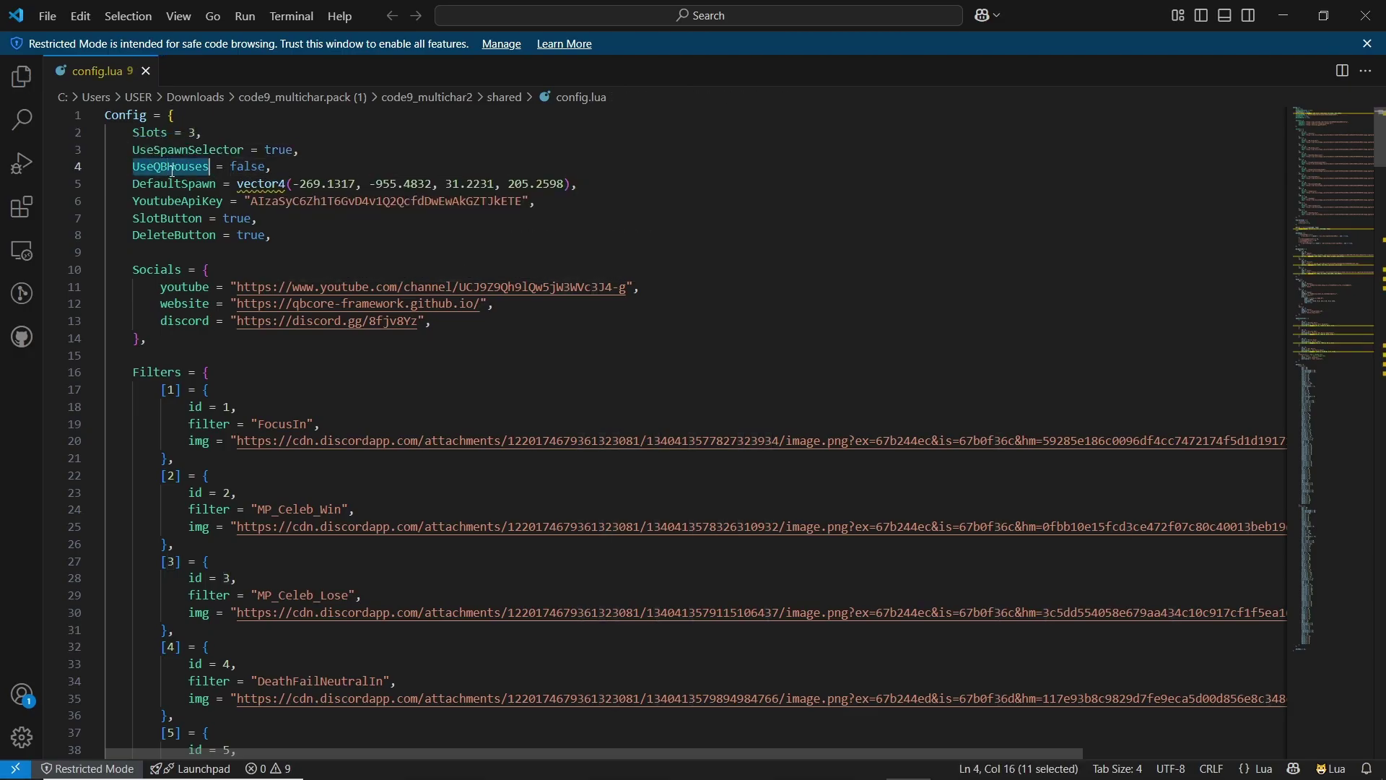
double_click(382, 200)
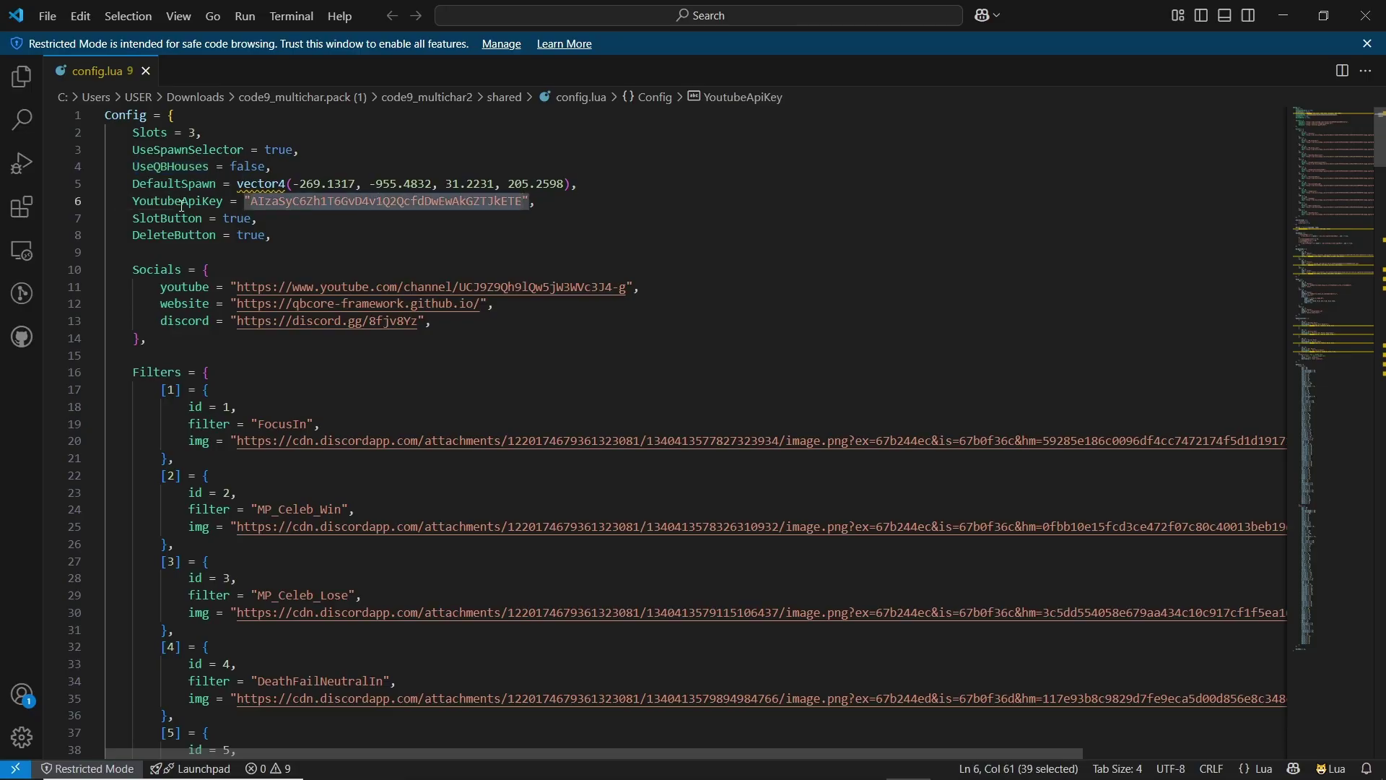
click(578, 208)
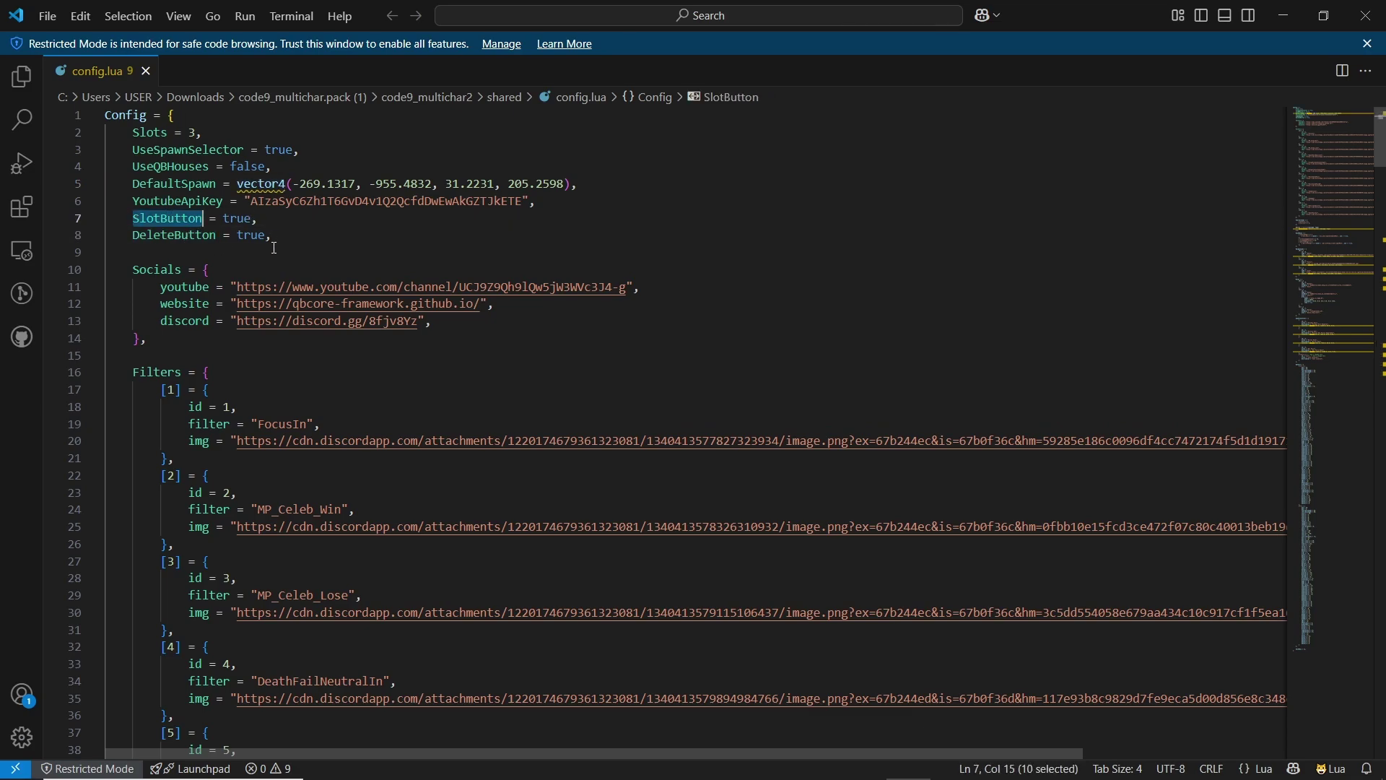
Review the filters, backgrounds, poses and spawn location tables further down config.lua.
scroll(195, 419, down, 2)
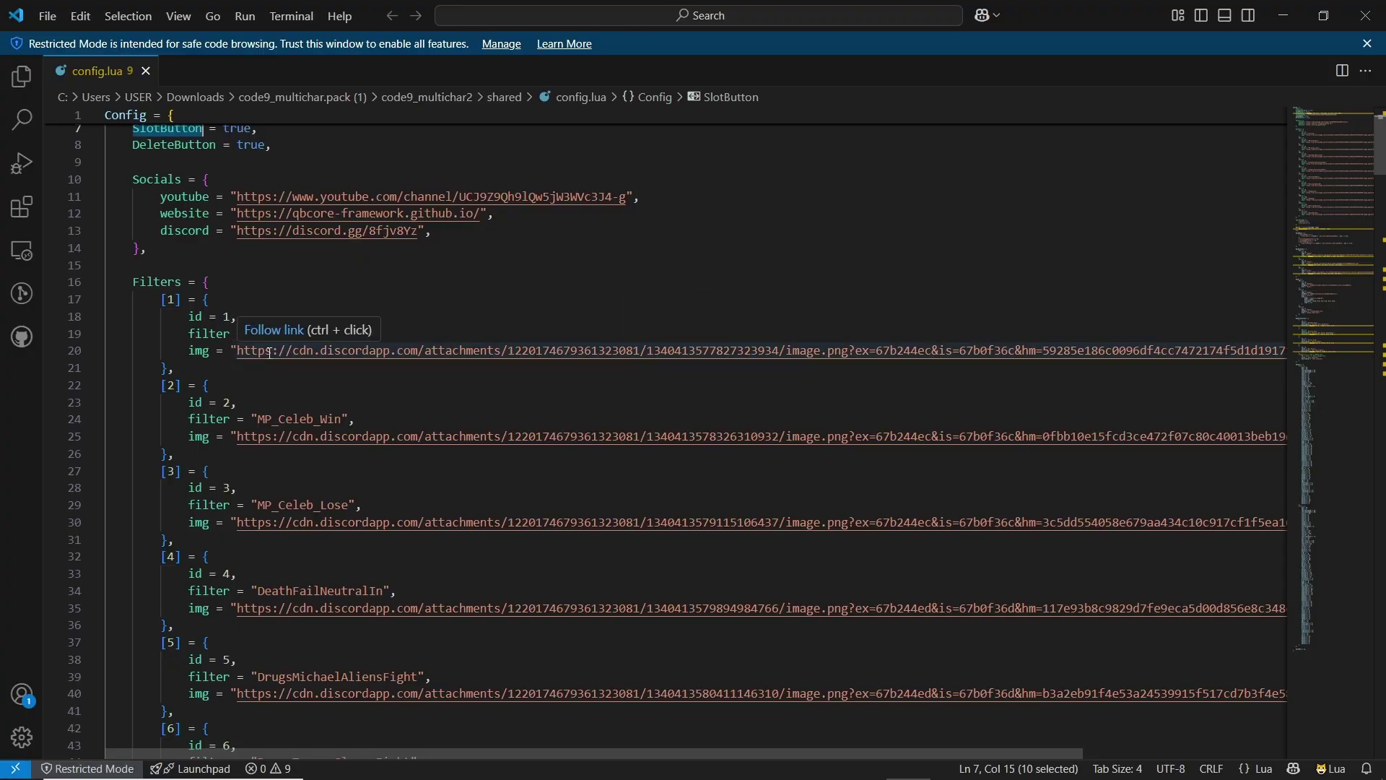
scroll(267, 462, down, 15)
scroll(267, 462, down, 1)
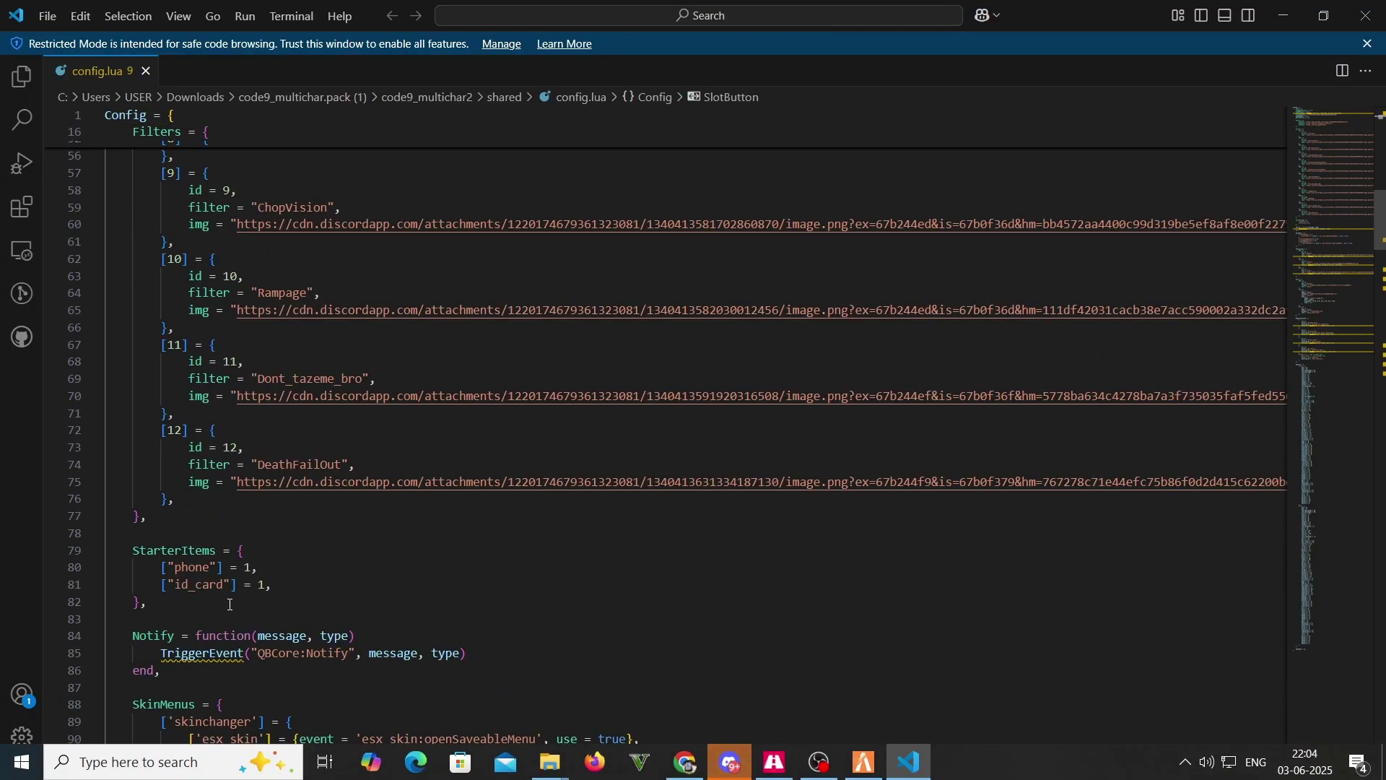
scroll(282, 573, down, 2)
scroll(288, 578, down, 2)
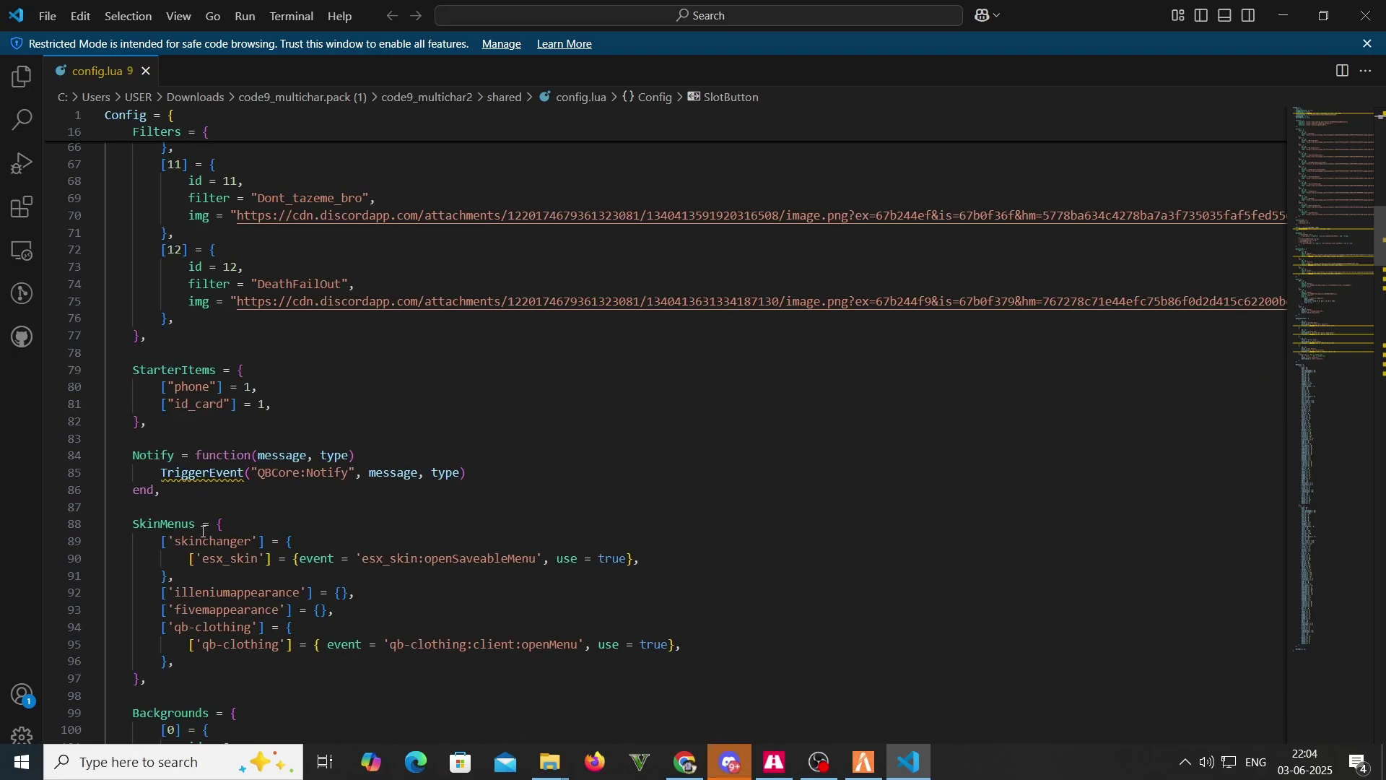
scroll(209, 541, down, 3)
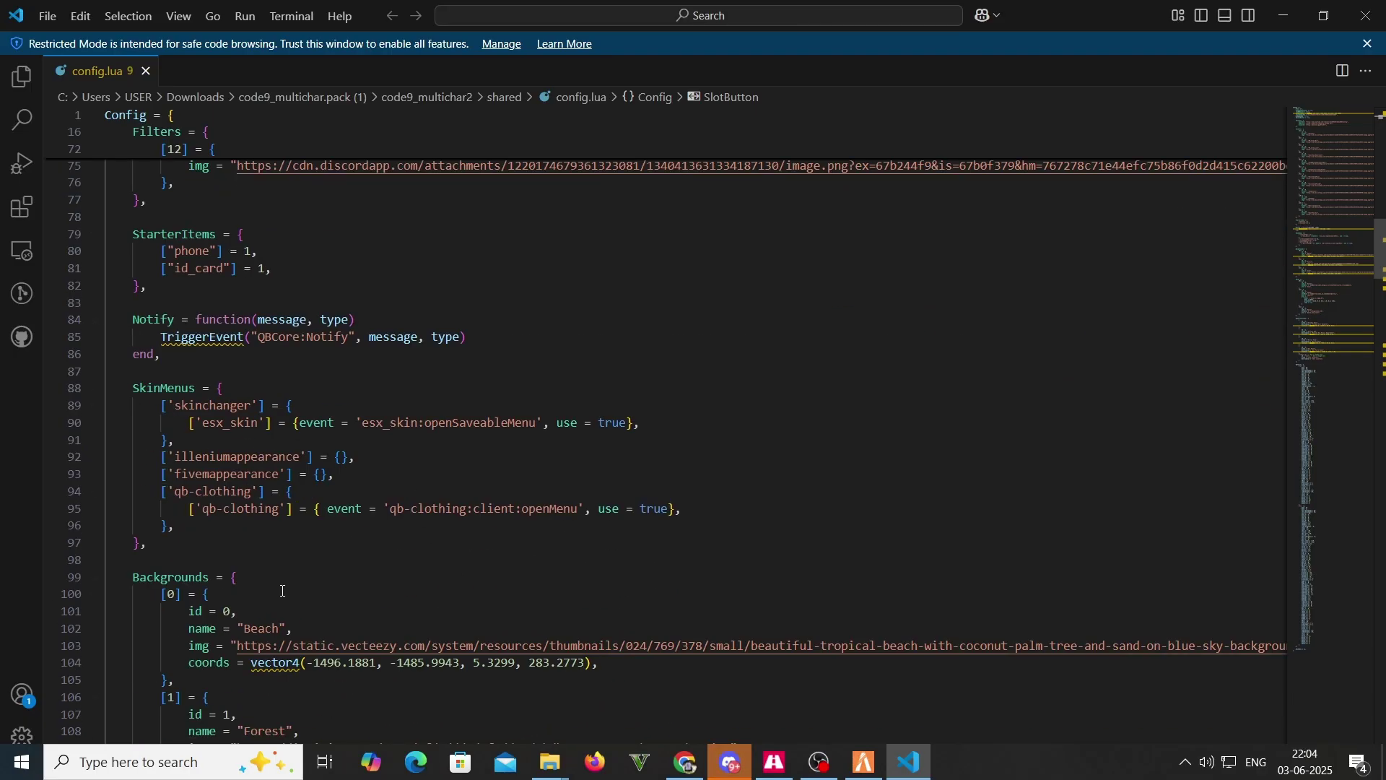
scroll(283, 591, down, 10)
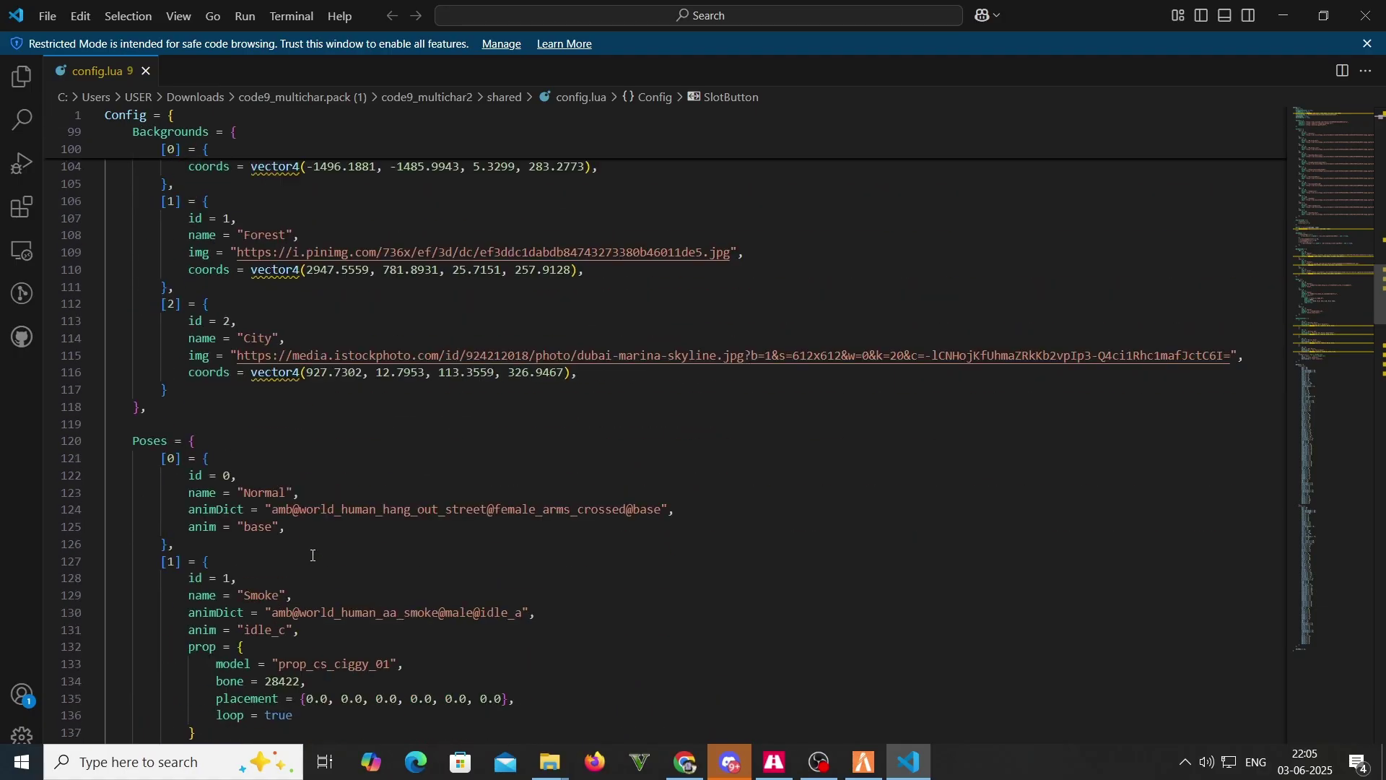
scroll(313, 556, down, 20)
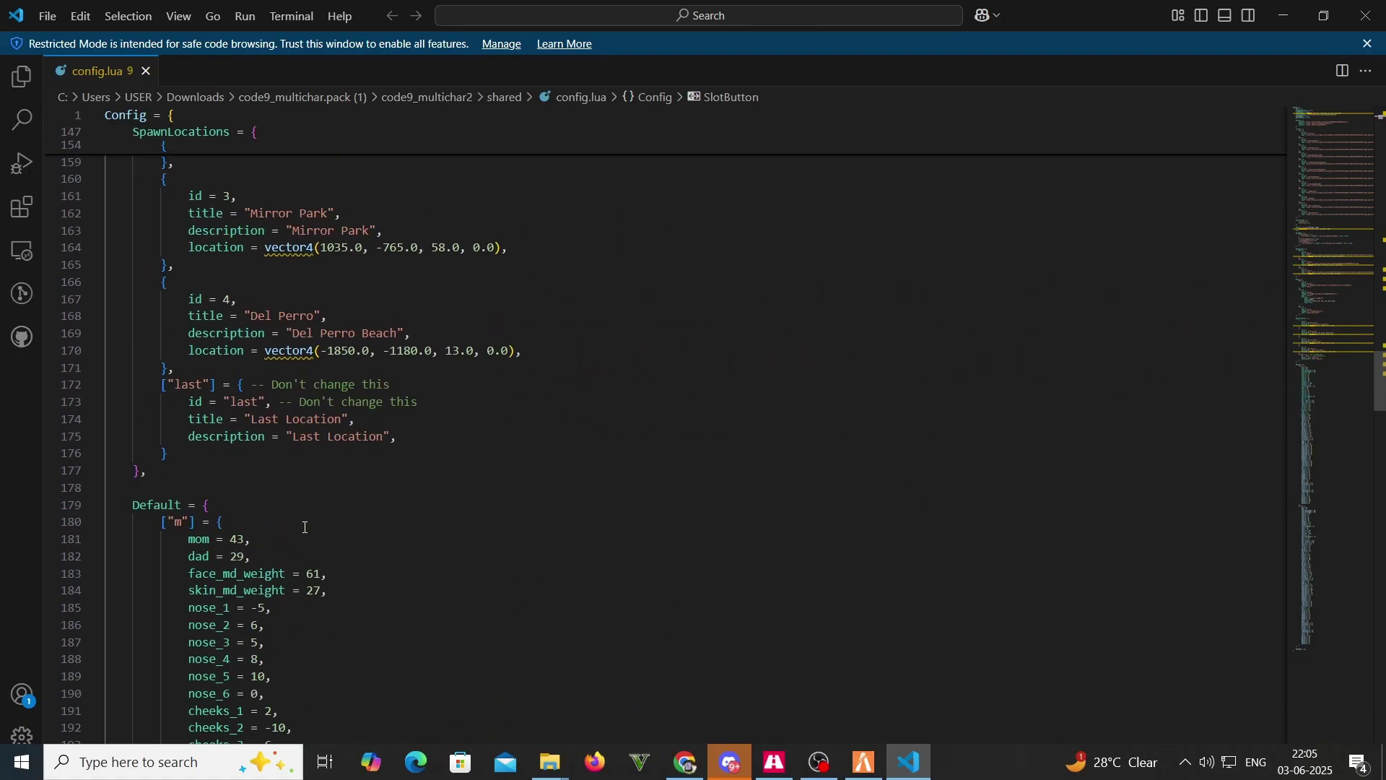
scroll(306, 528, down, 15)
click(1334, 585)
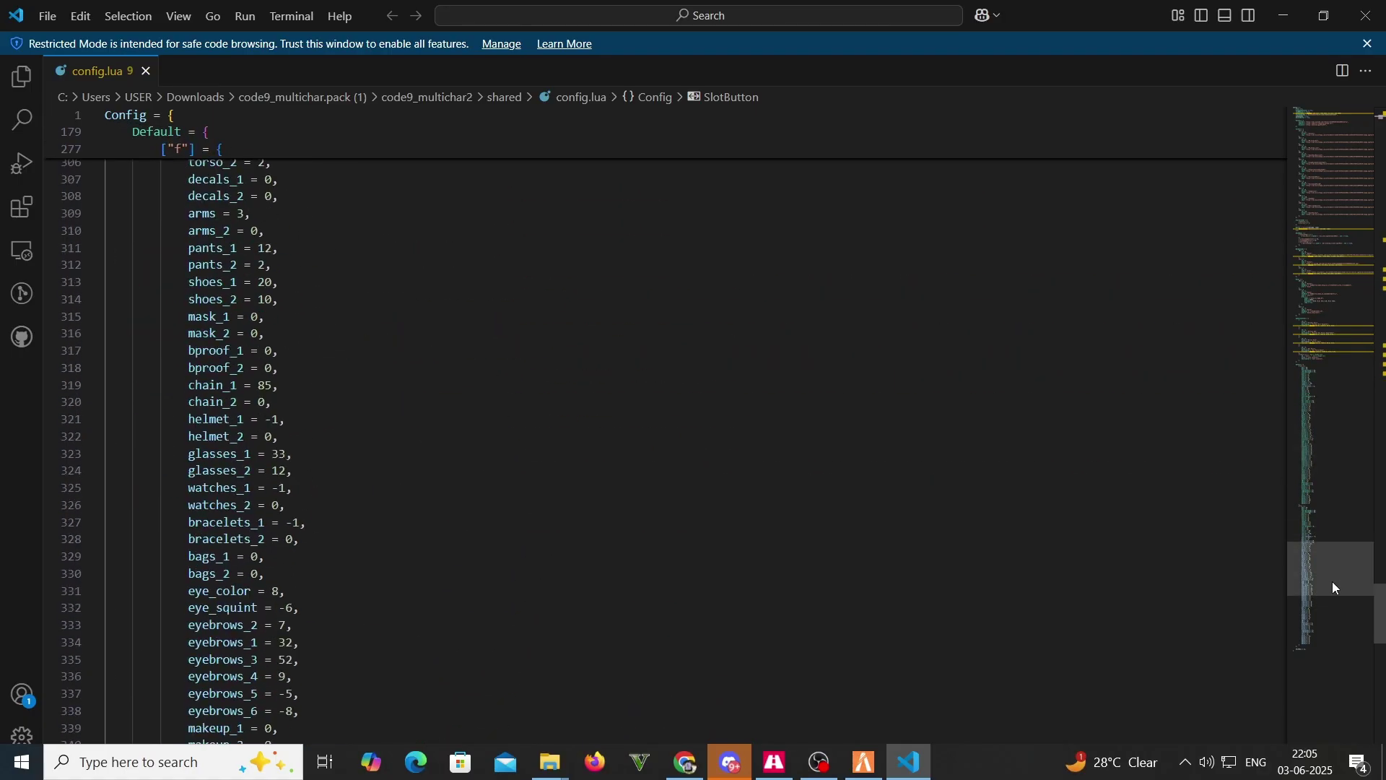
drag(1355, 562, 1356, 126)
Close VS Code and rename the code9_multichar2 folder in [qb] to code9_multichar.
click(1367, 14)
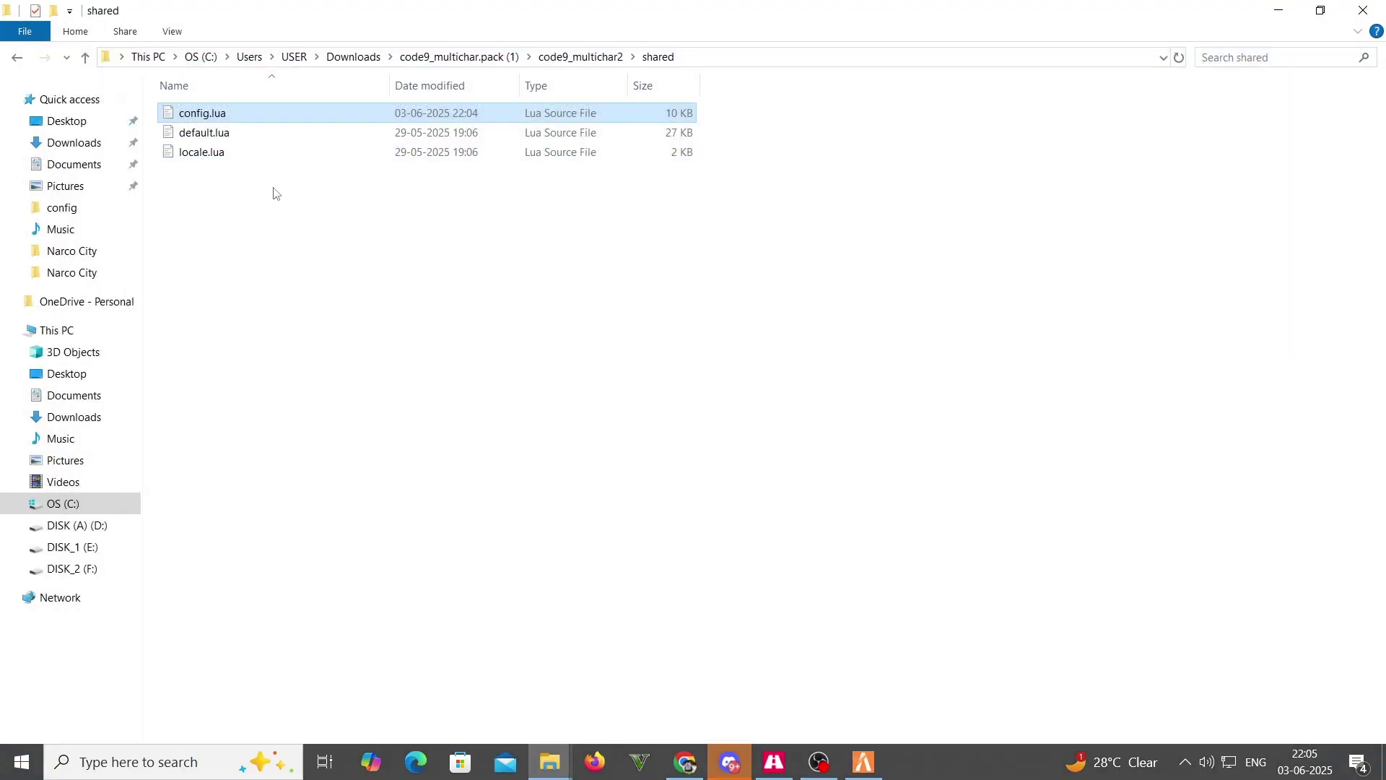
double_click(187, 132)
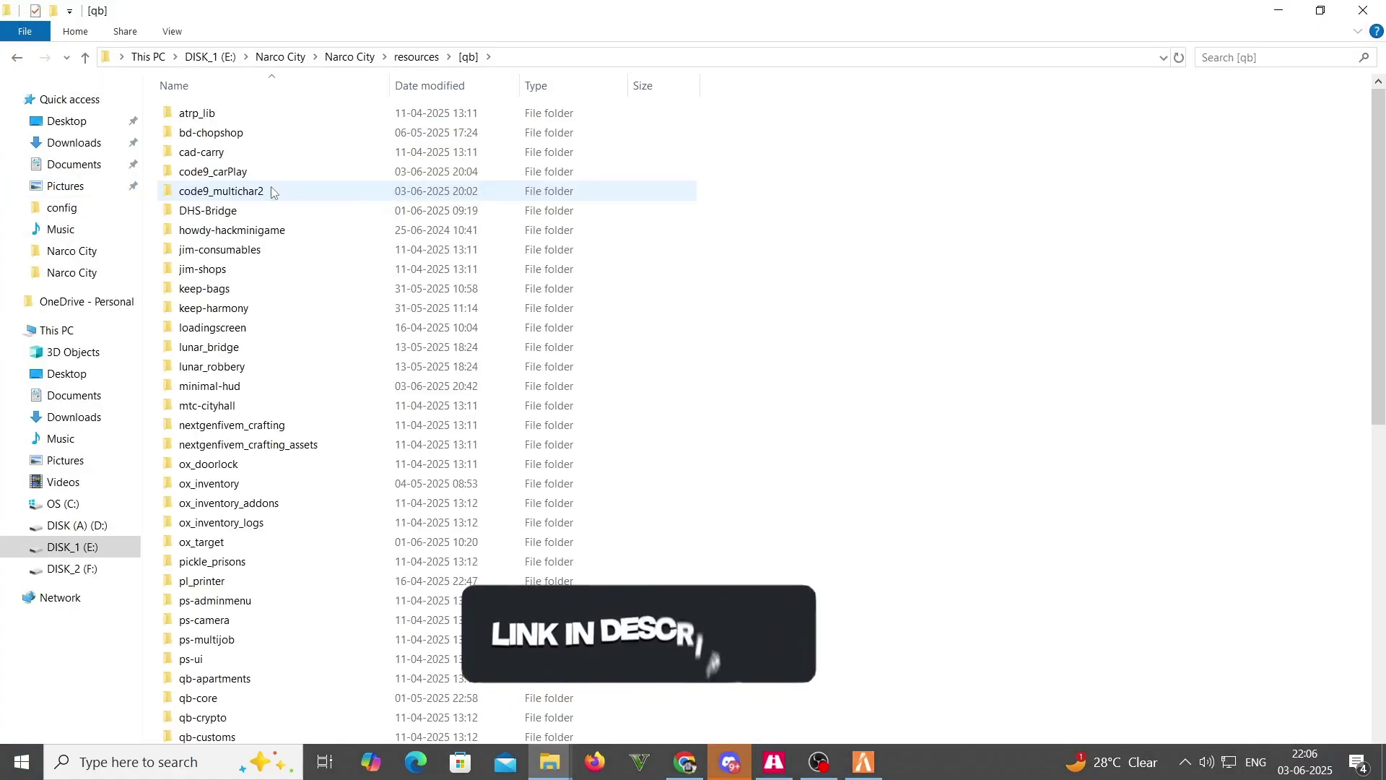
click(278, 191)
key(Return)
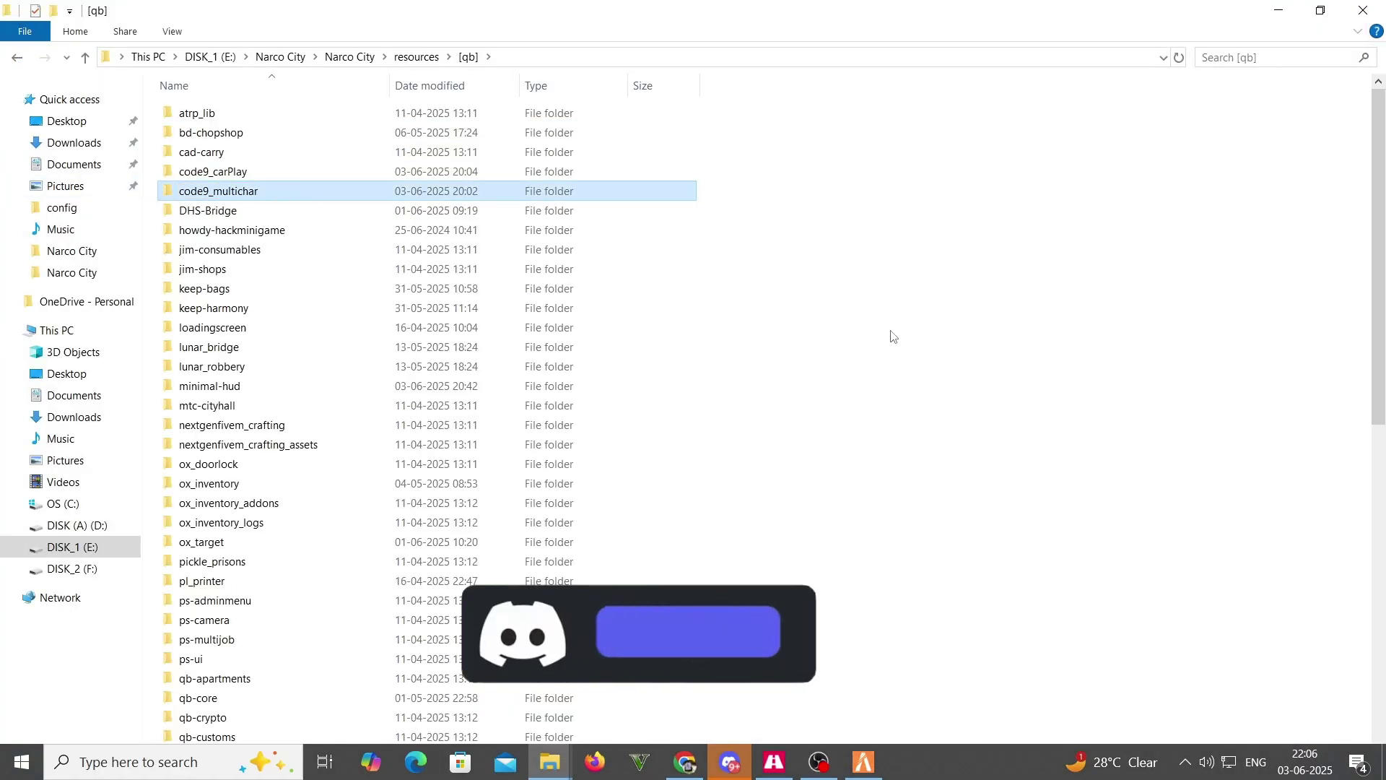
click(845, 270)
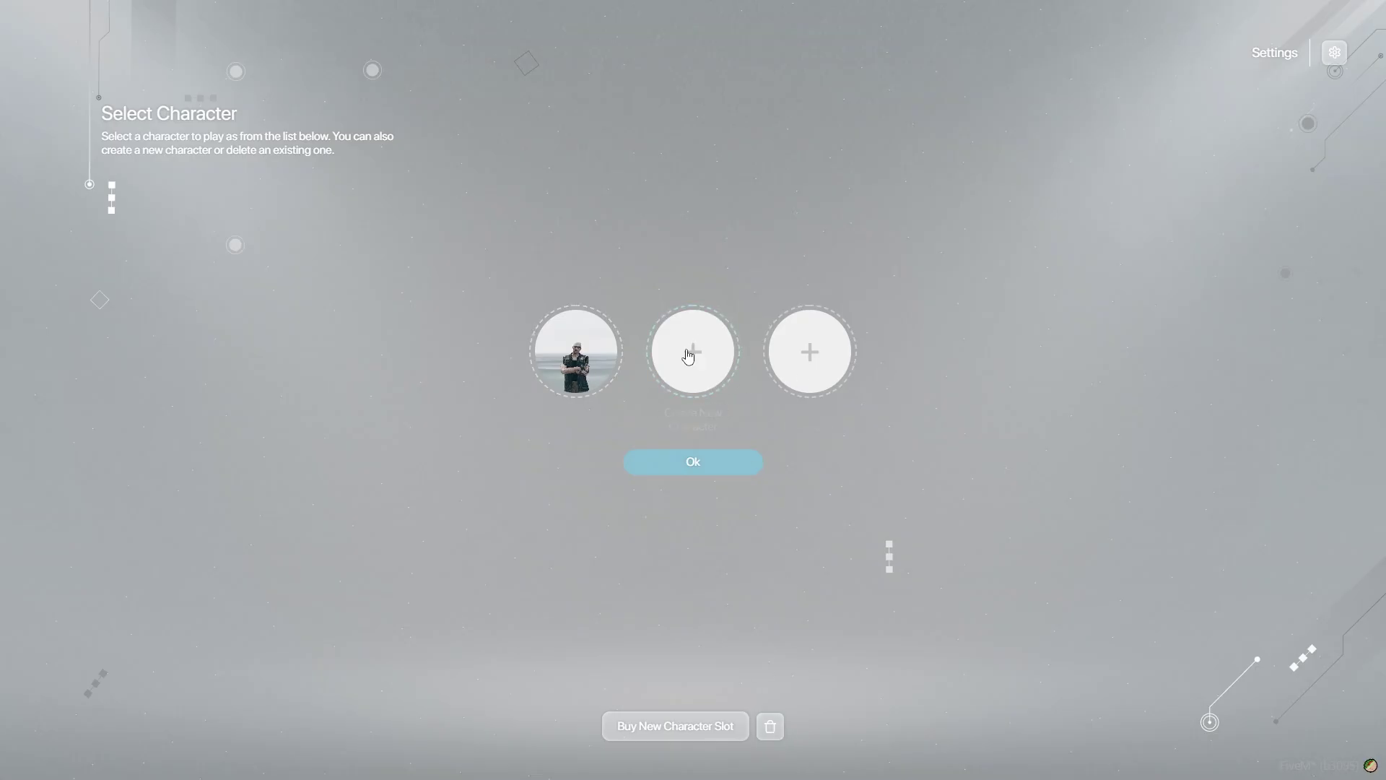
Reset the background music link in the Select Character settings panel.
click(1335, 53)
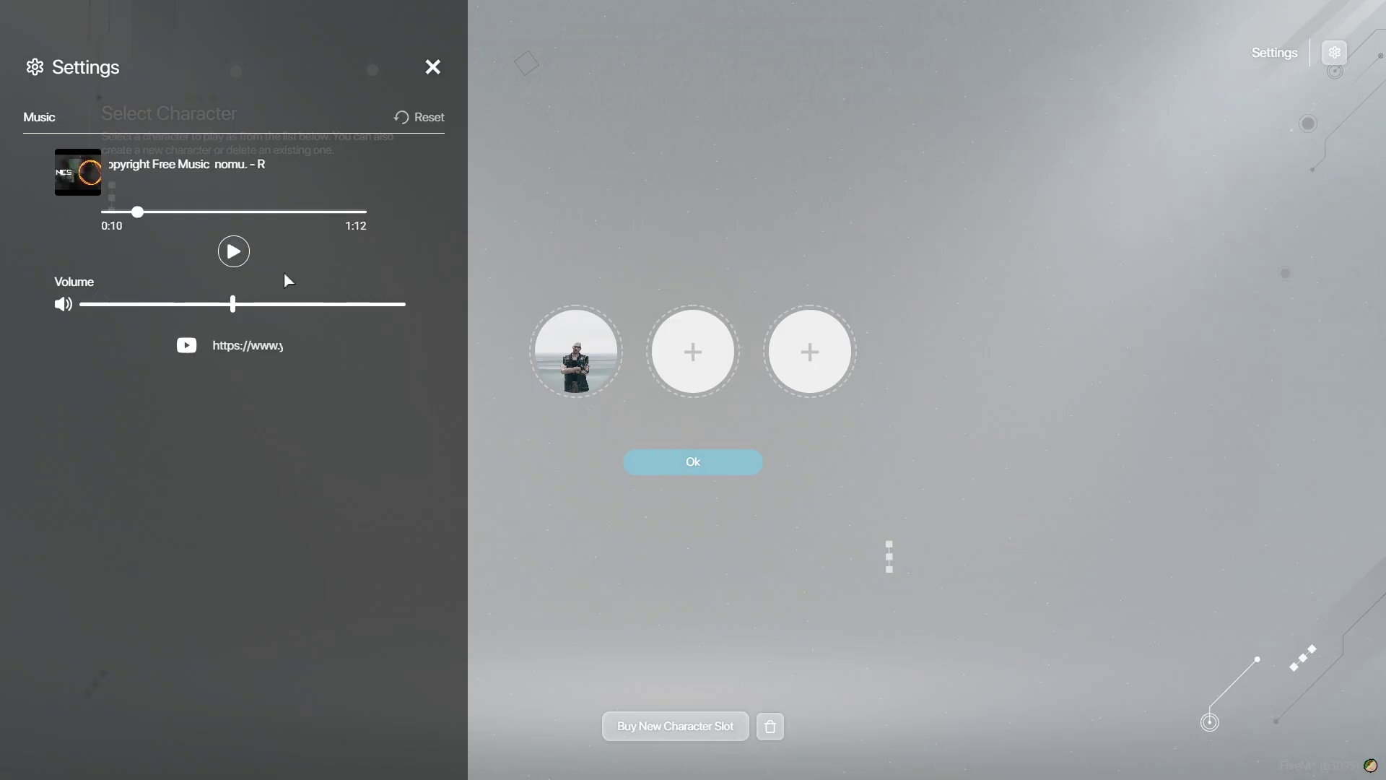
click(399, 120)
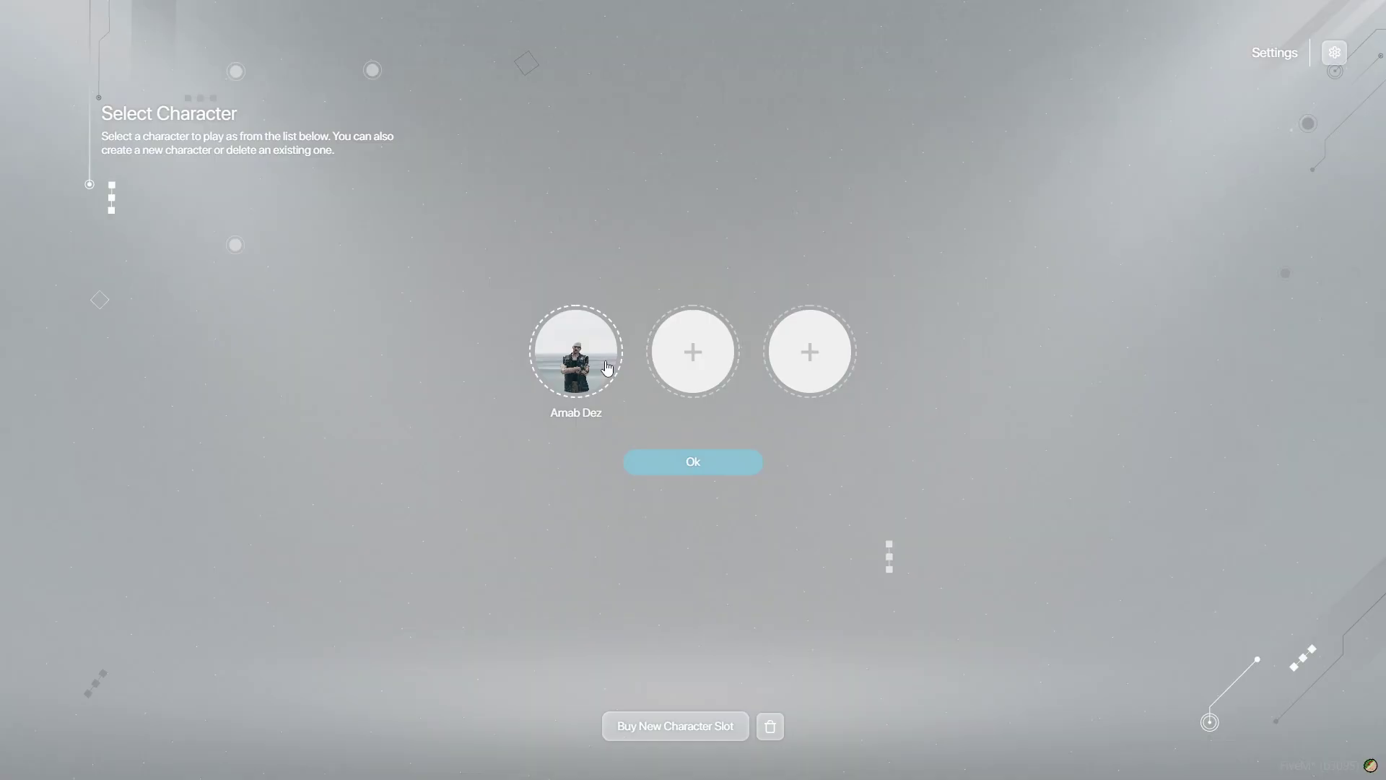
Start a new character in an empty slot and enter its first and last name.
click(628, 465)
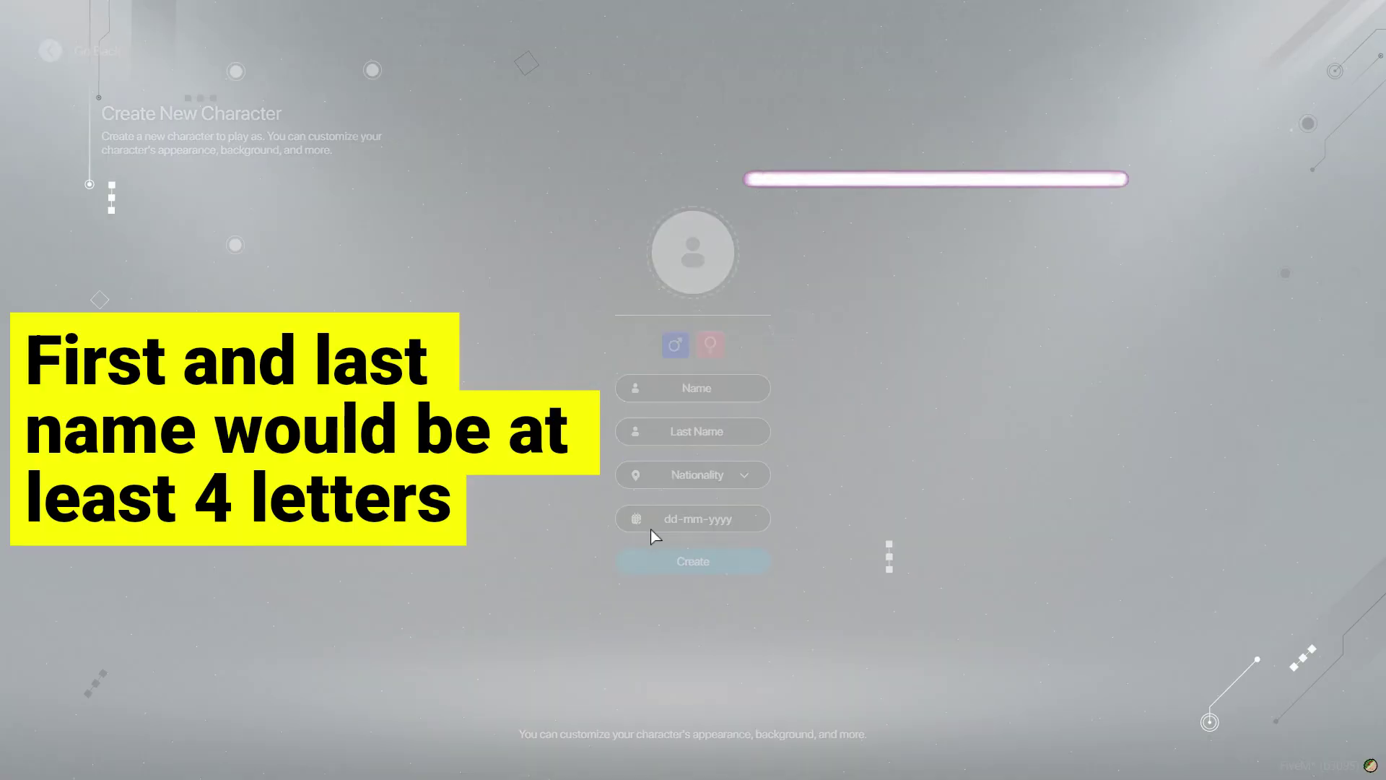
click(693, 390)
text(Arnab)
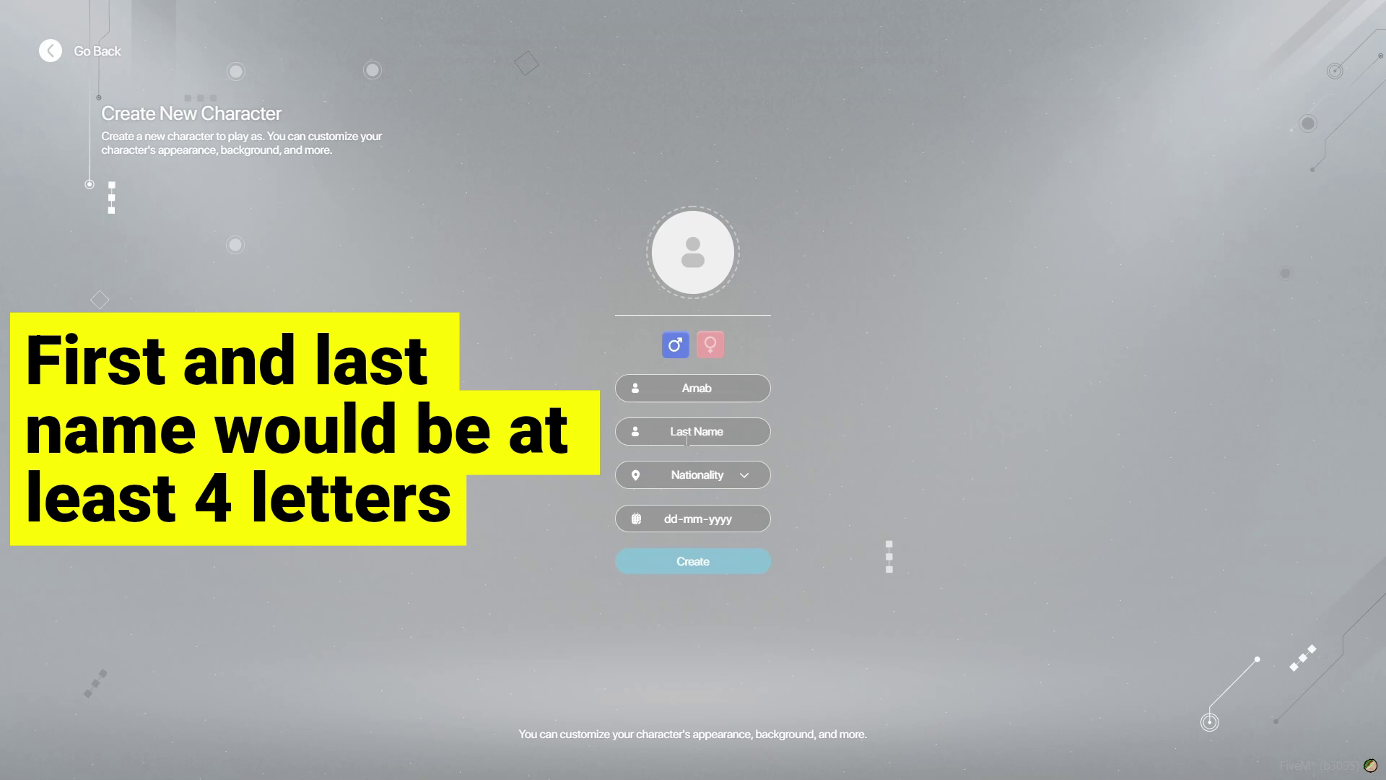
click(687, 438)
text(Dezs)
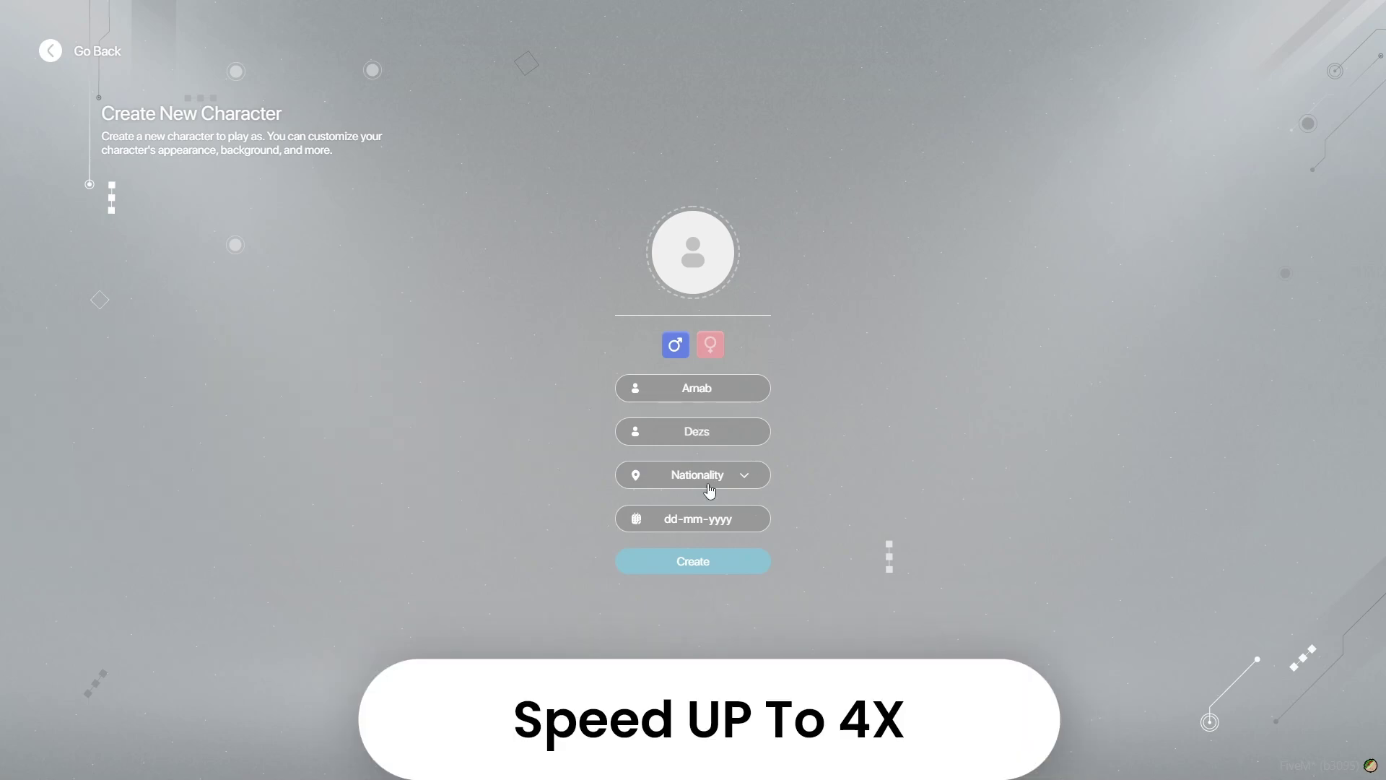
Set nationality Afghanistan and birth date 15-05-1999, create the character, and adjust clothing.
click(708, 488)
click(698, 513)
text(15051999)
click(691, 563)
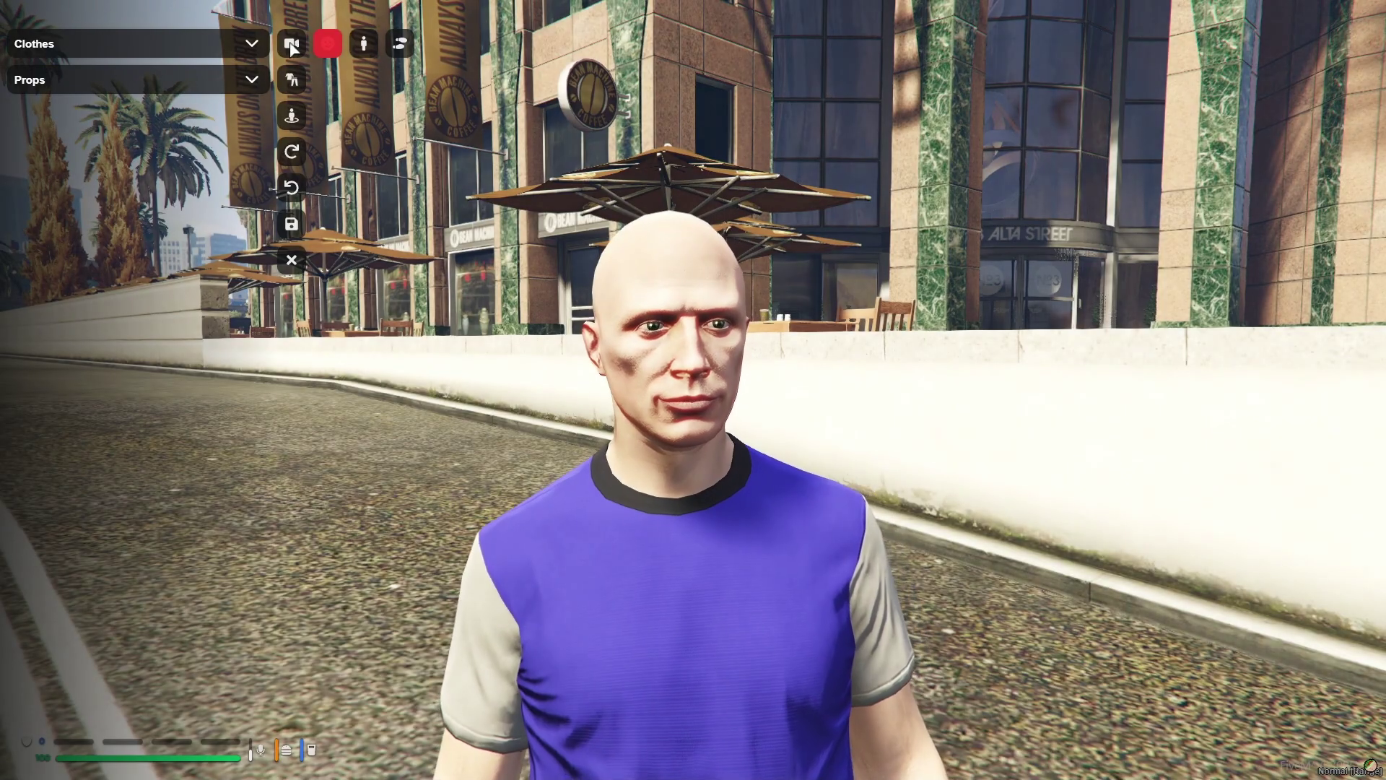
click(325, 43)
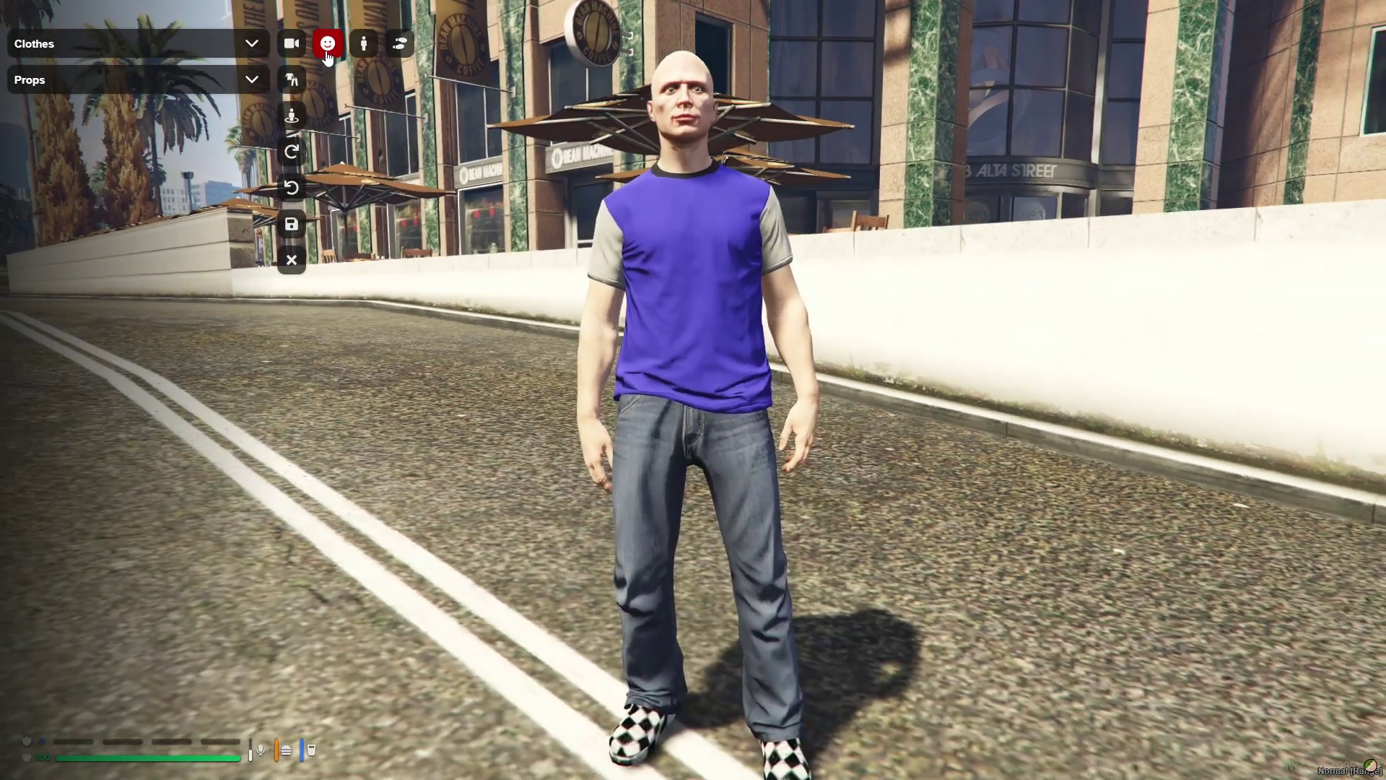
click(137, 44)
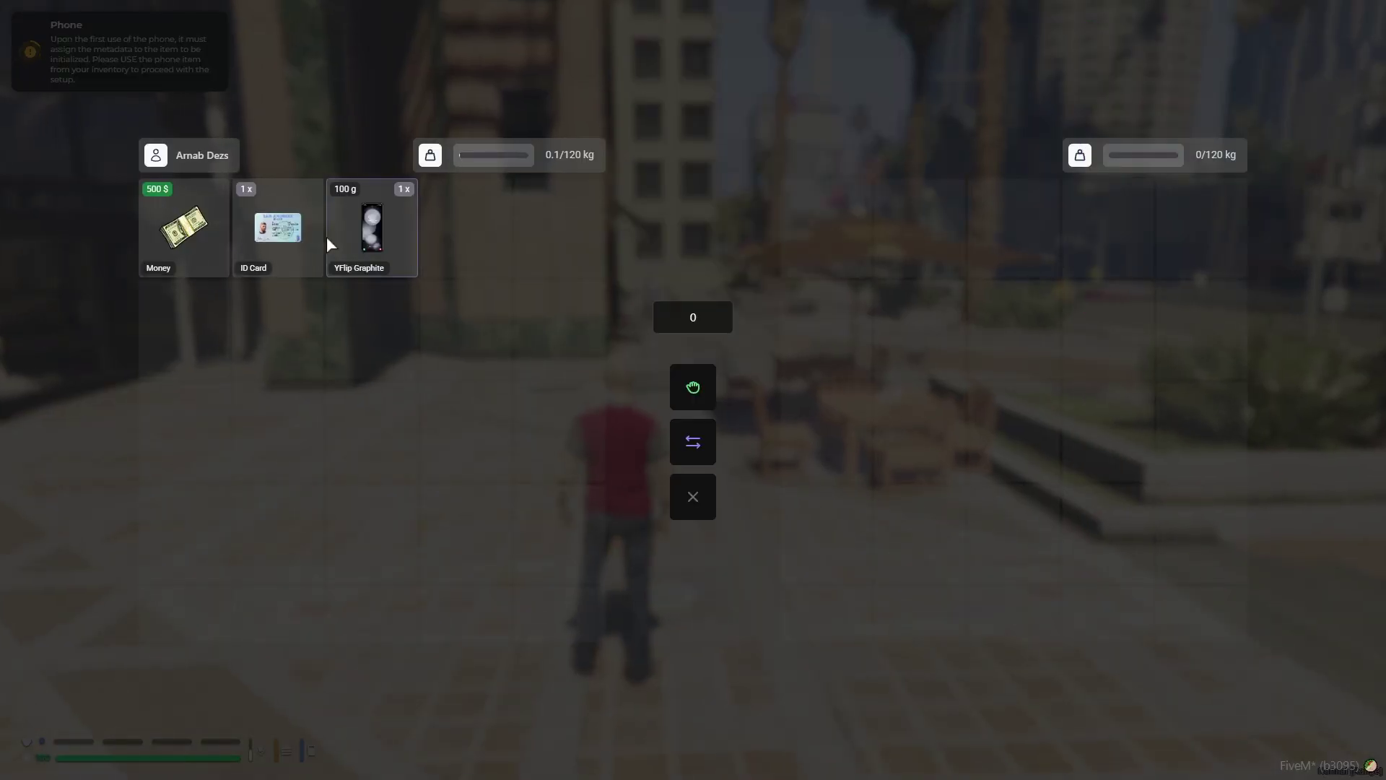
Load the new character's preview and cycle its pose through Smoke and Dance.
key(Escape)
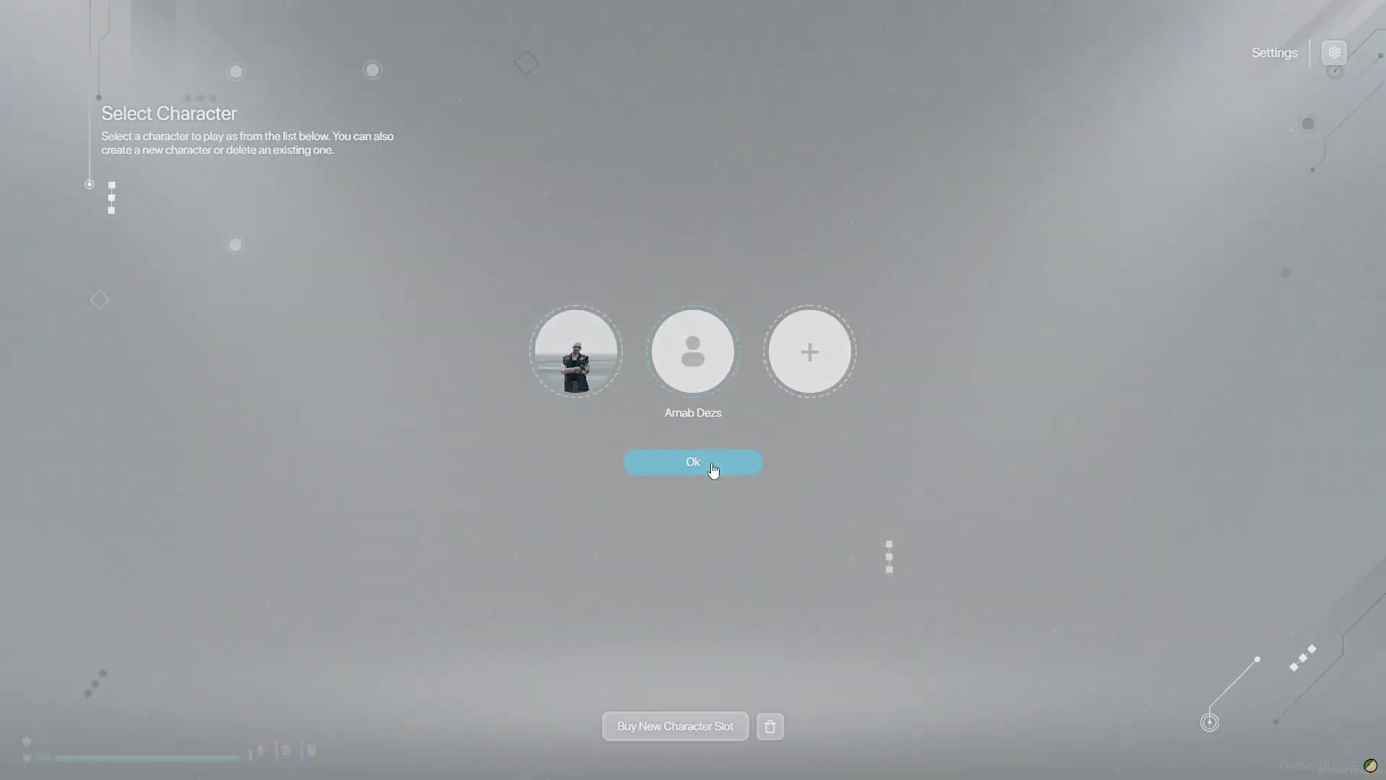
click(714, 470)
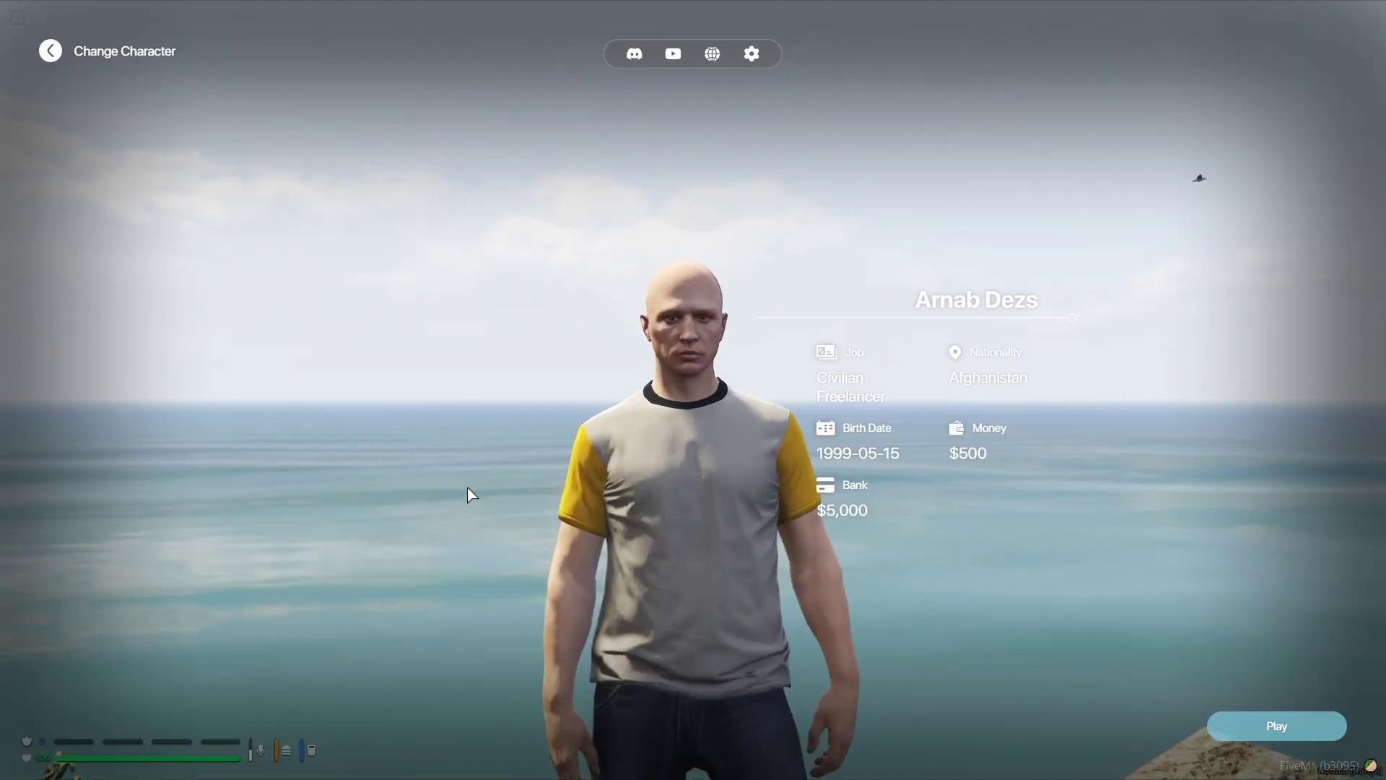
click(750, 52)
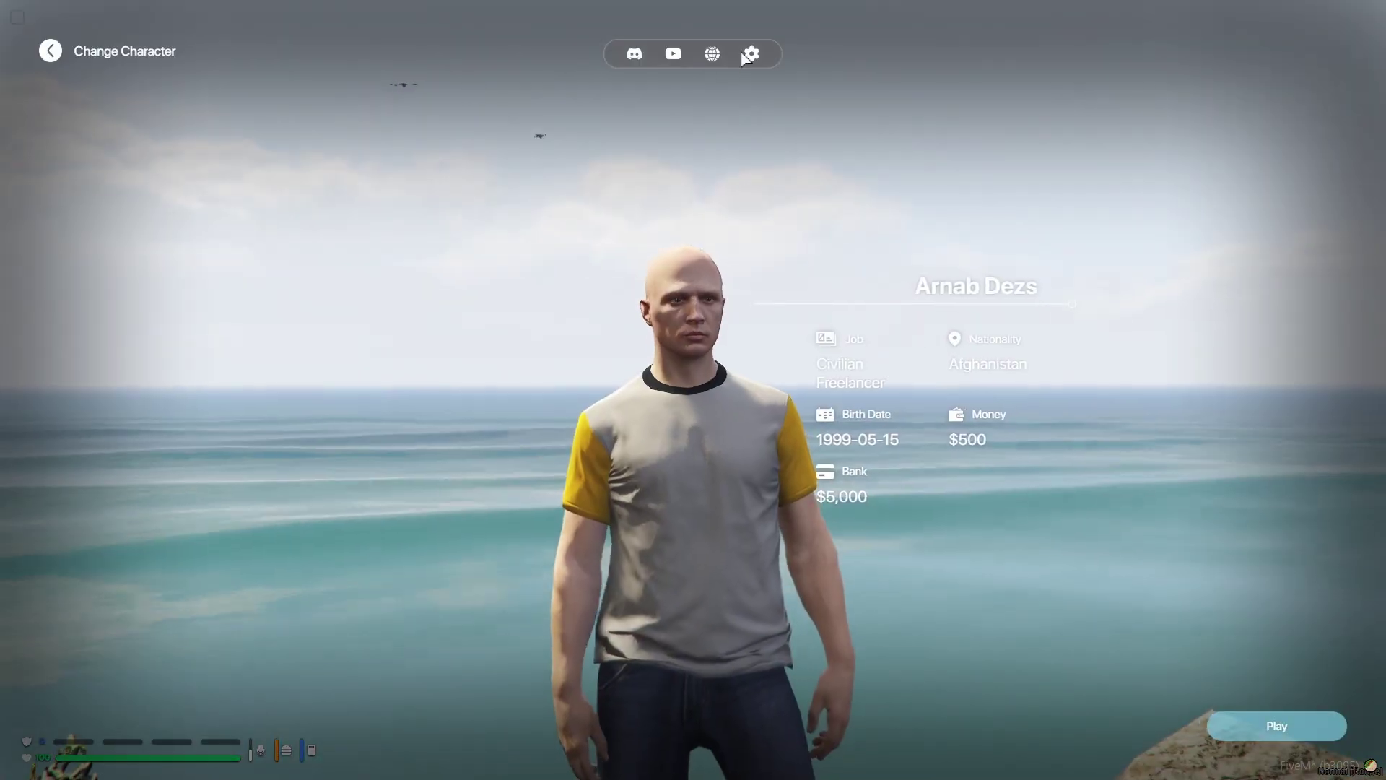
click(749, 54)
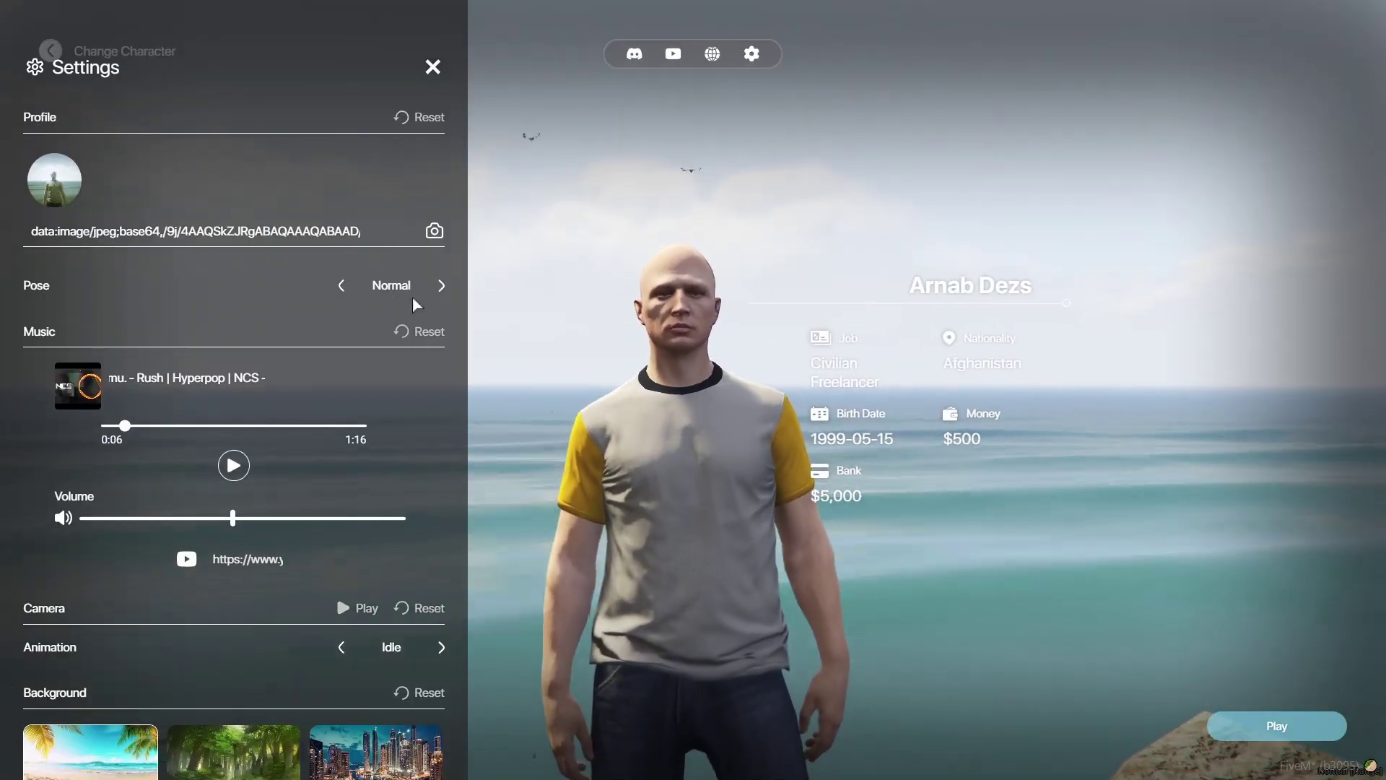
click(441, 285)
click(441, 285)
Choose the city background, set the animation back to Idle, and reset the profile picture.
scroll(444, 289, down, 1)
click(234, 686)
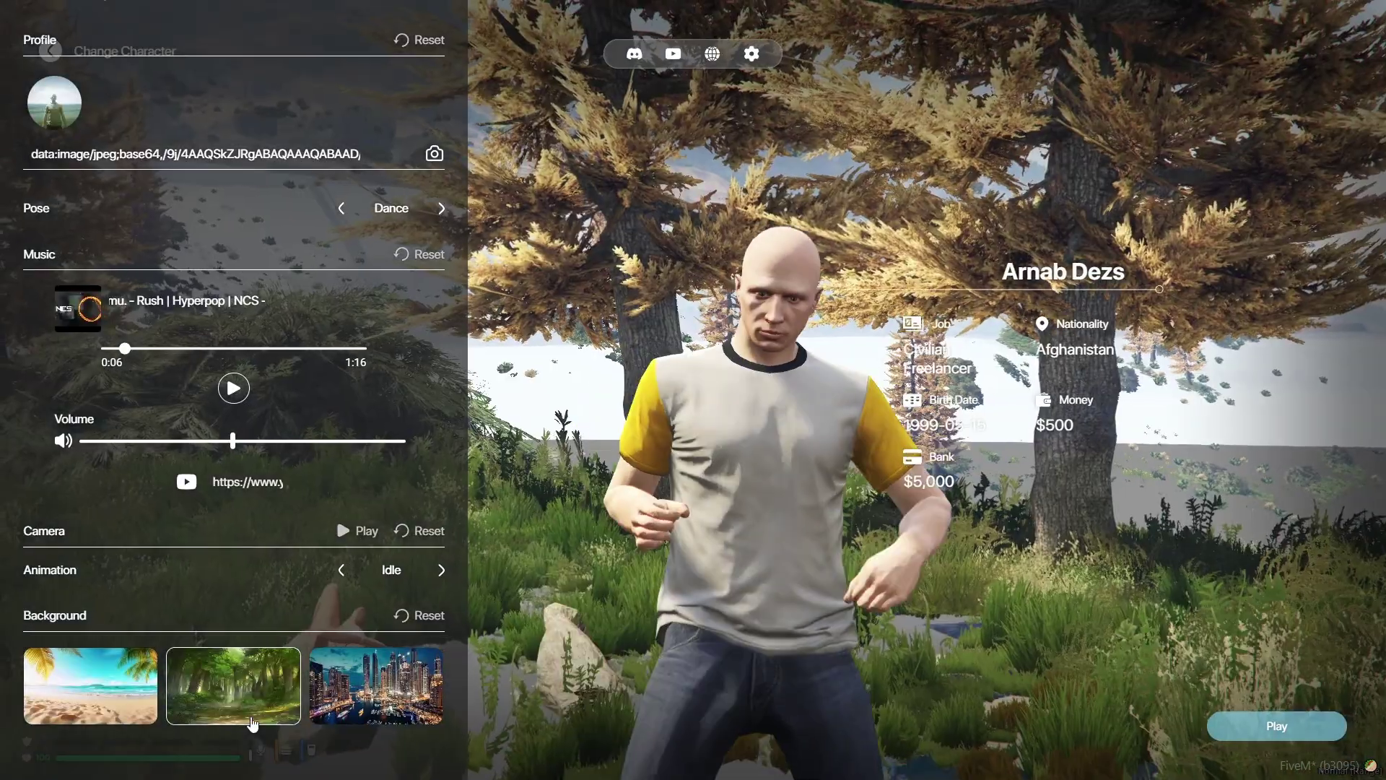
click(375, 686)
click(442, 569)
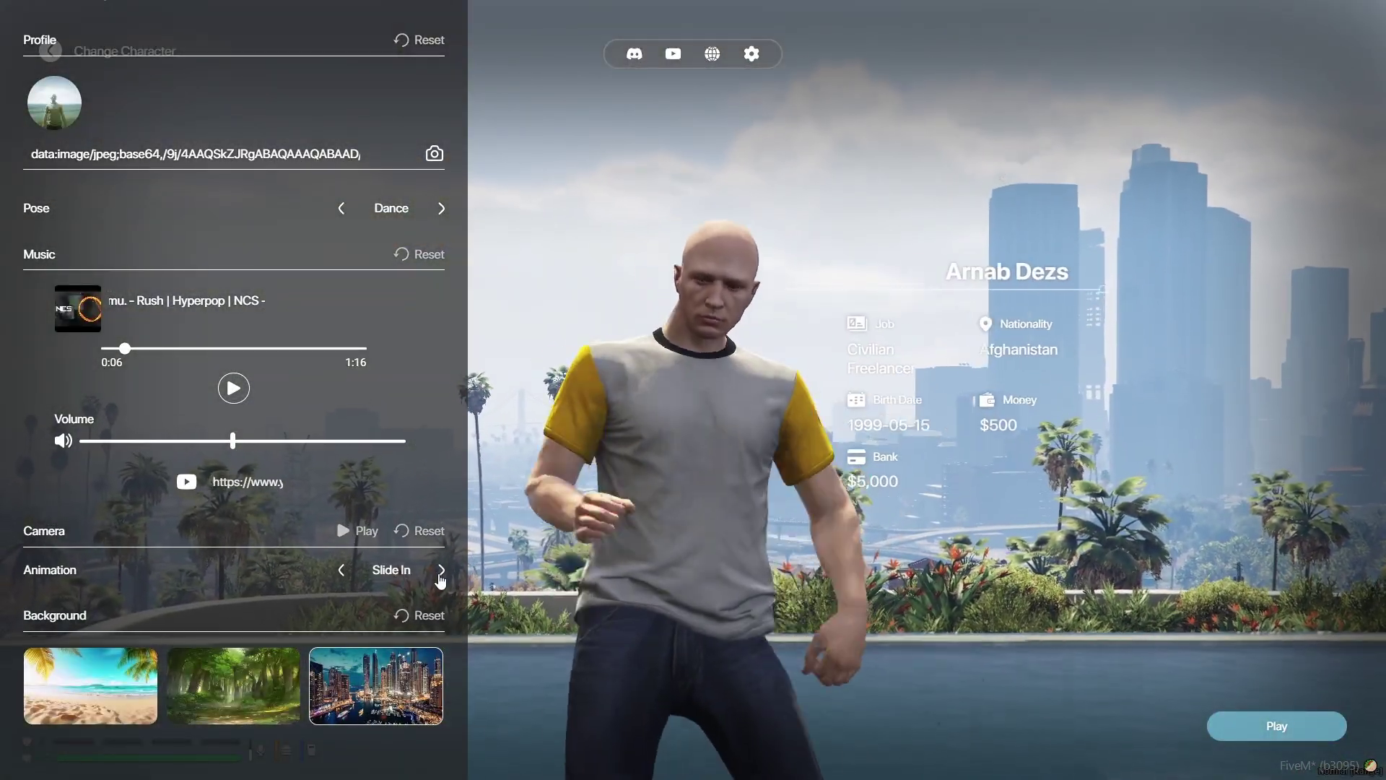
click(353, 538)
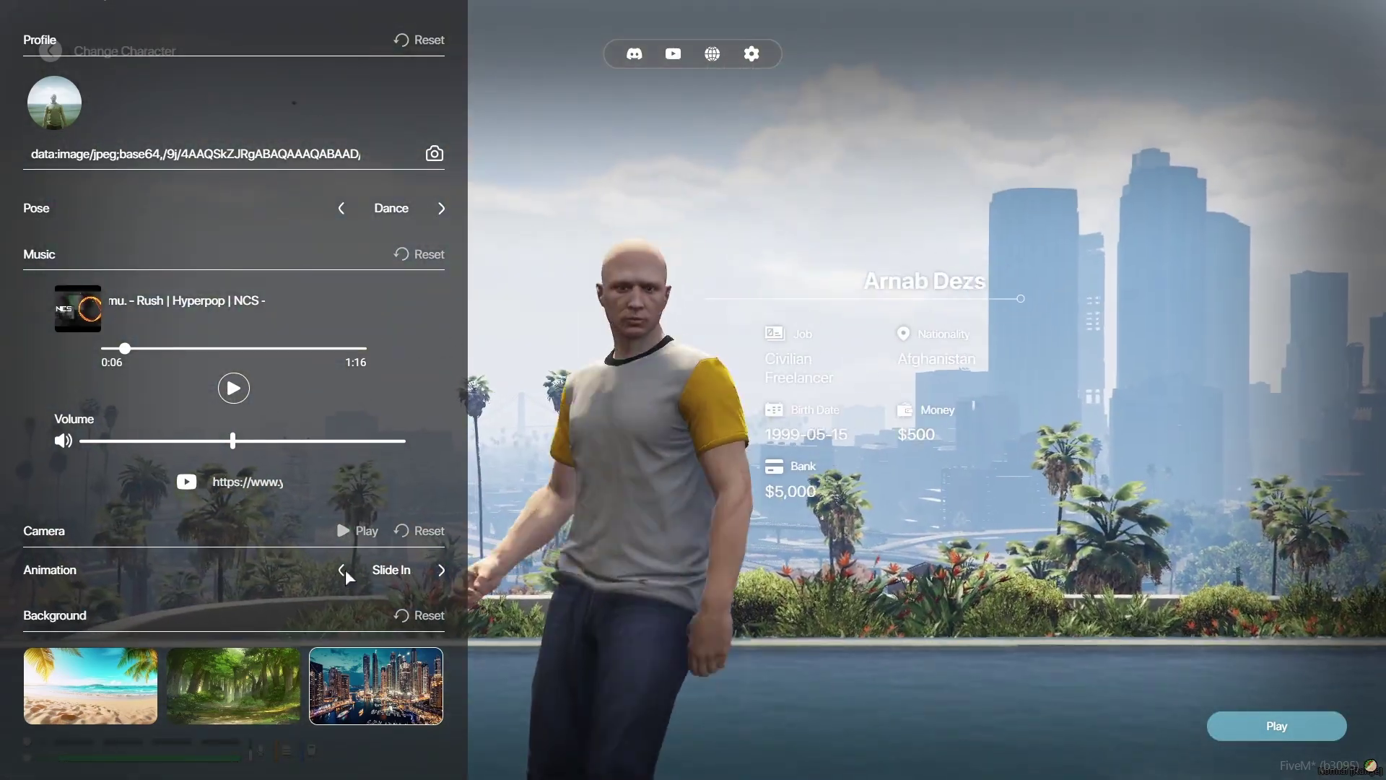
click(342, 570)
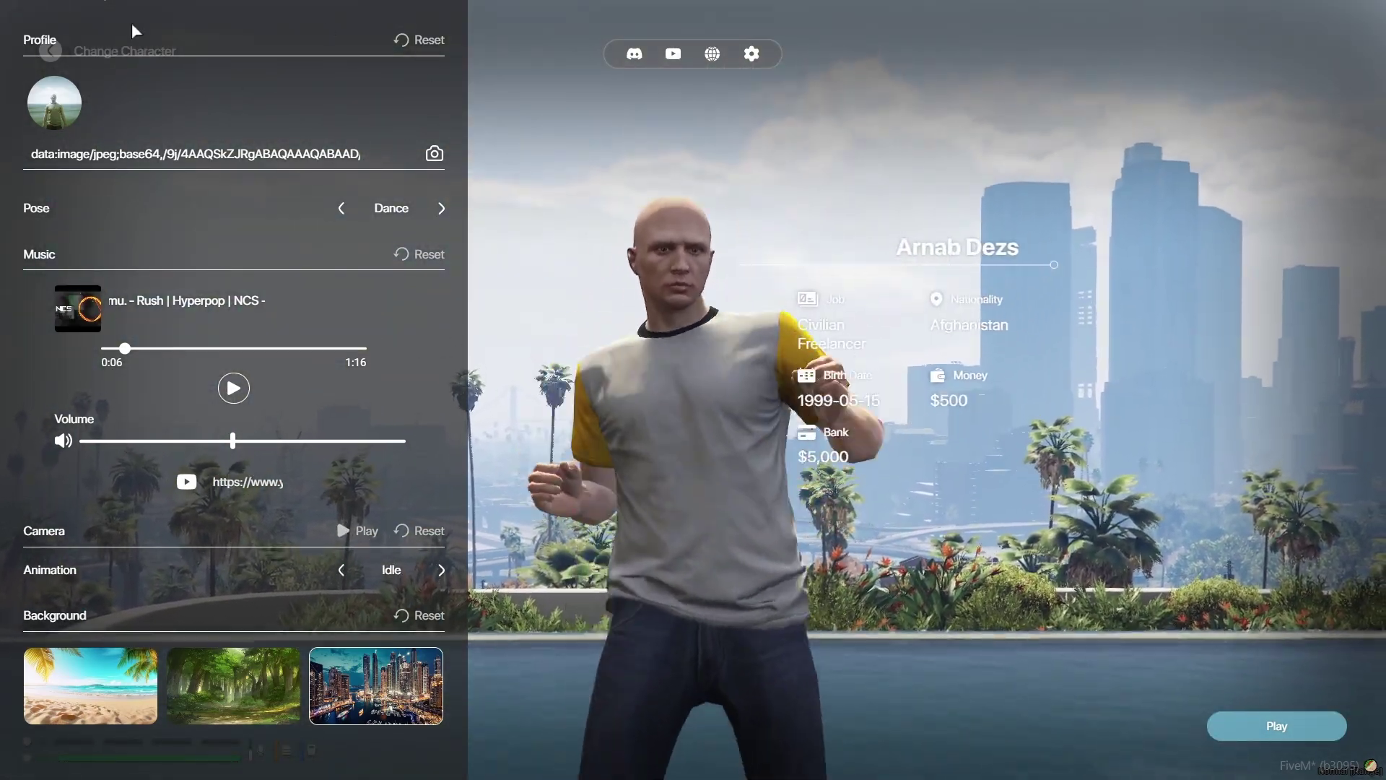
click(407, 42)
click(489, 325)
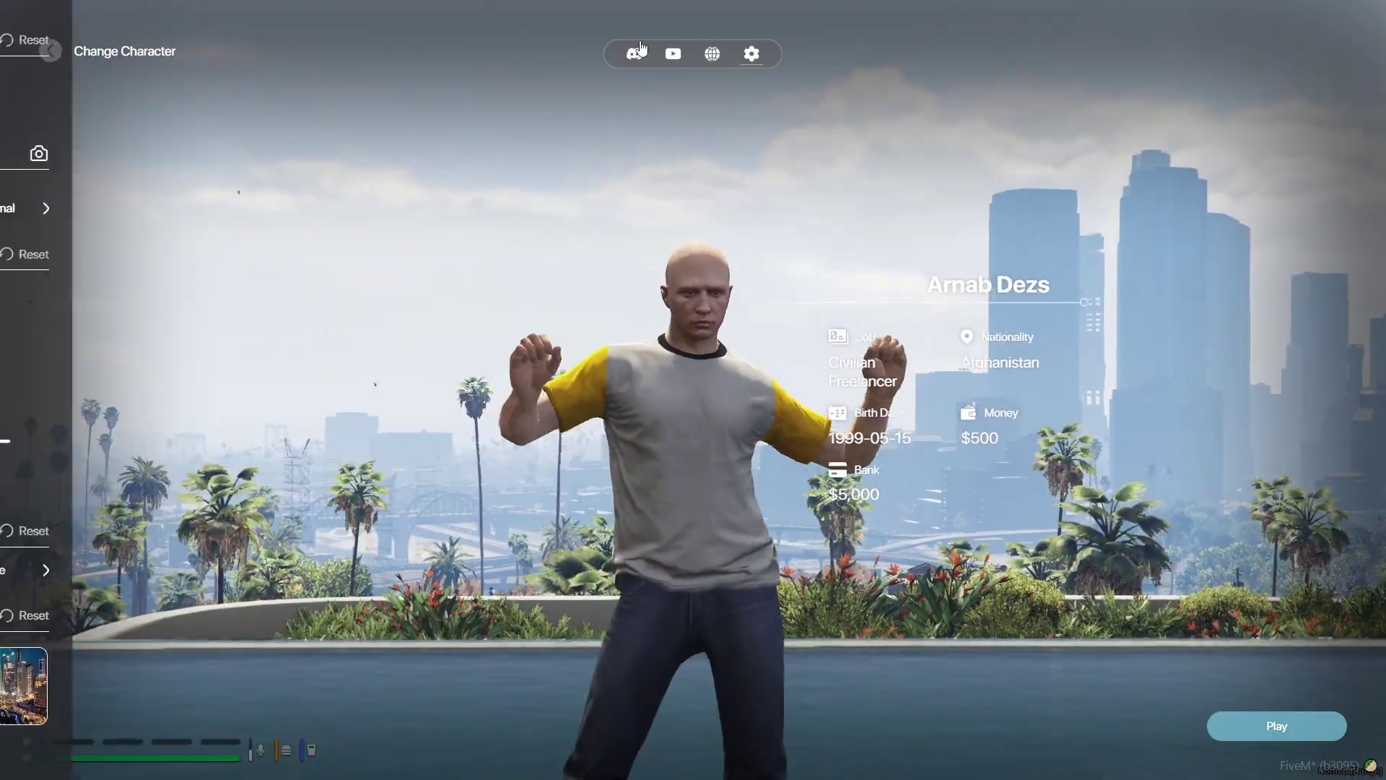
Preview the Pillbox Hill, Mission Row and Mirror Park spawn locations in the selector.
click(1258, 737)
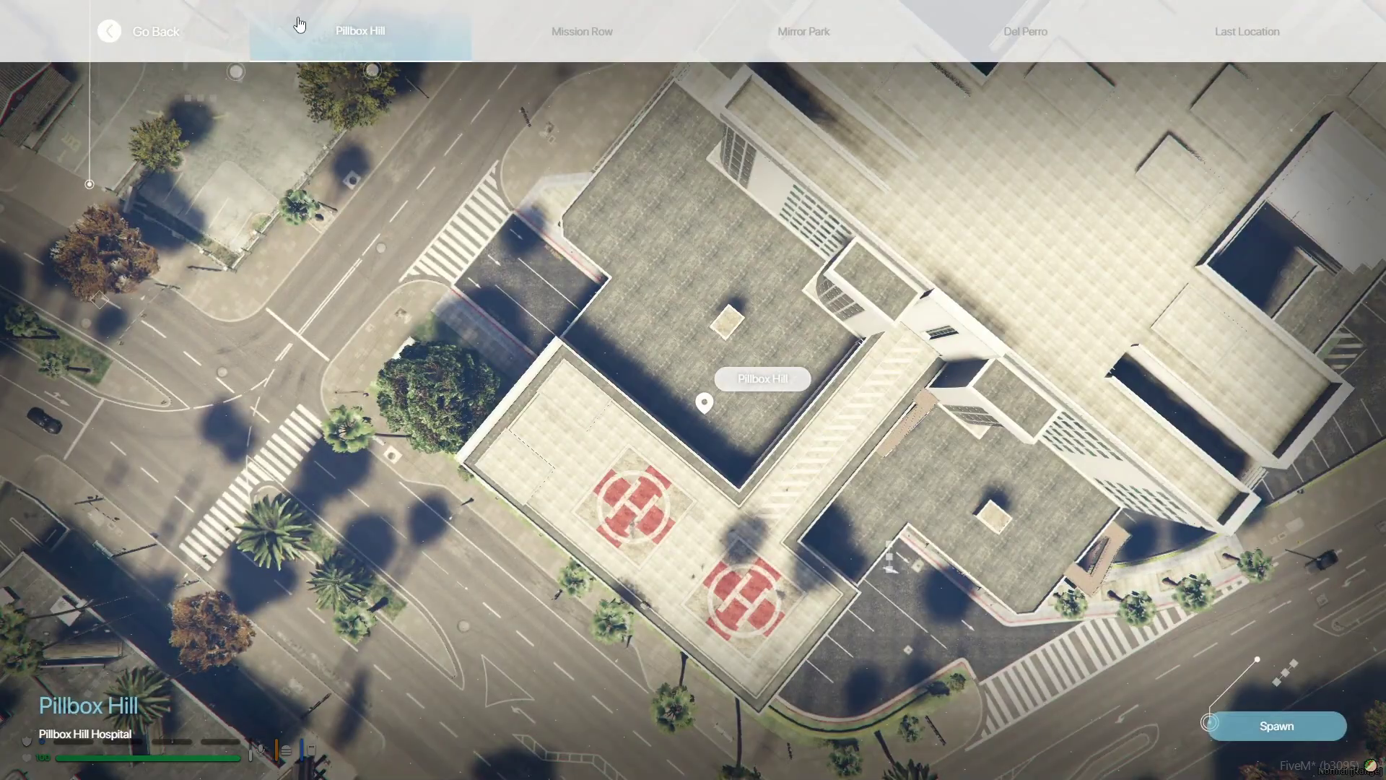
click(108, 31)
click(1325, 718)
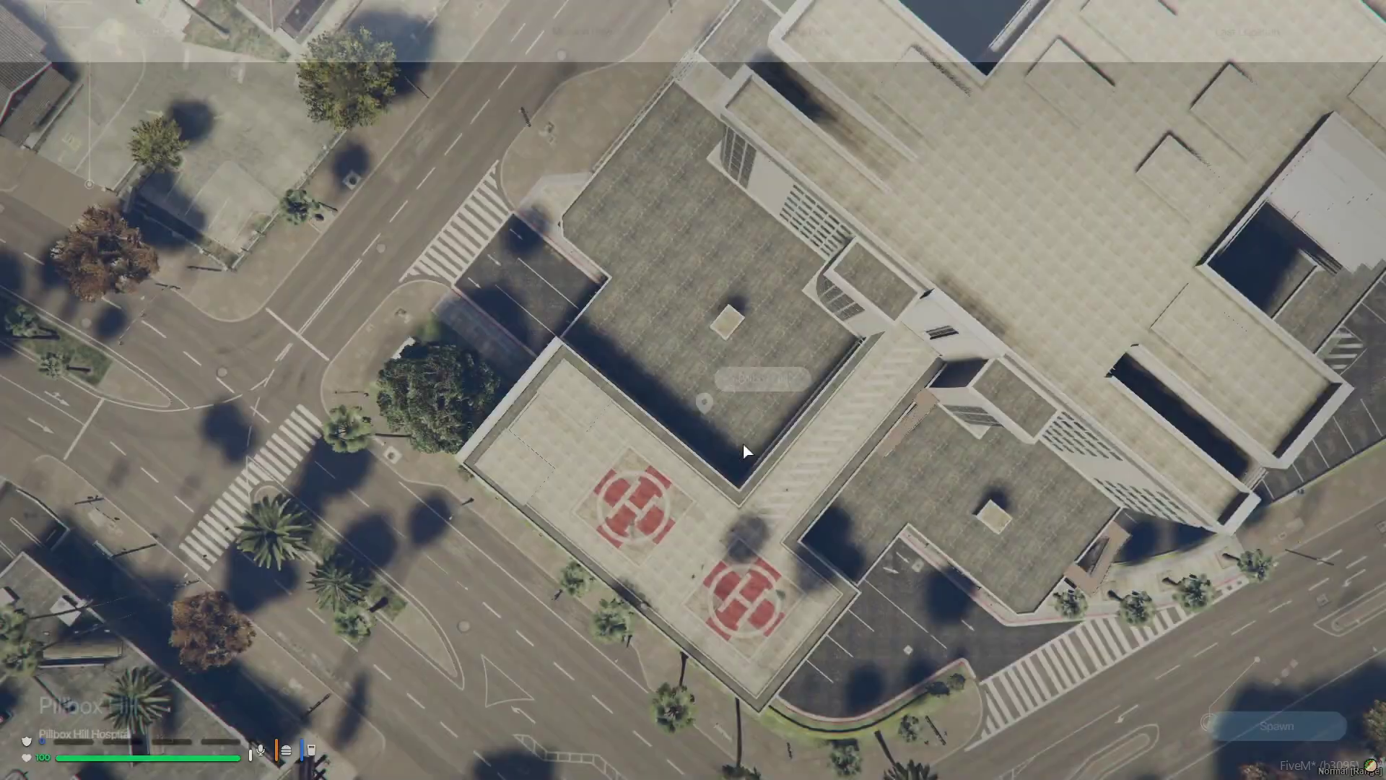
click(582, 51)
click(823, 25)
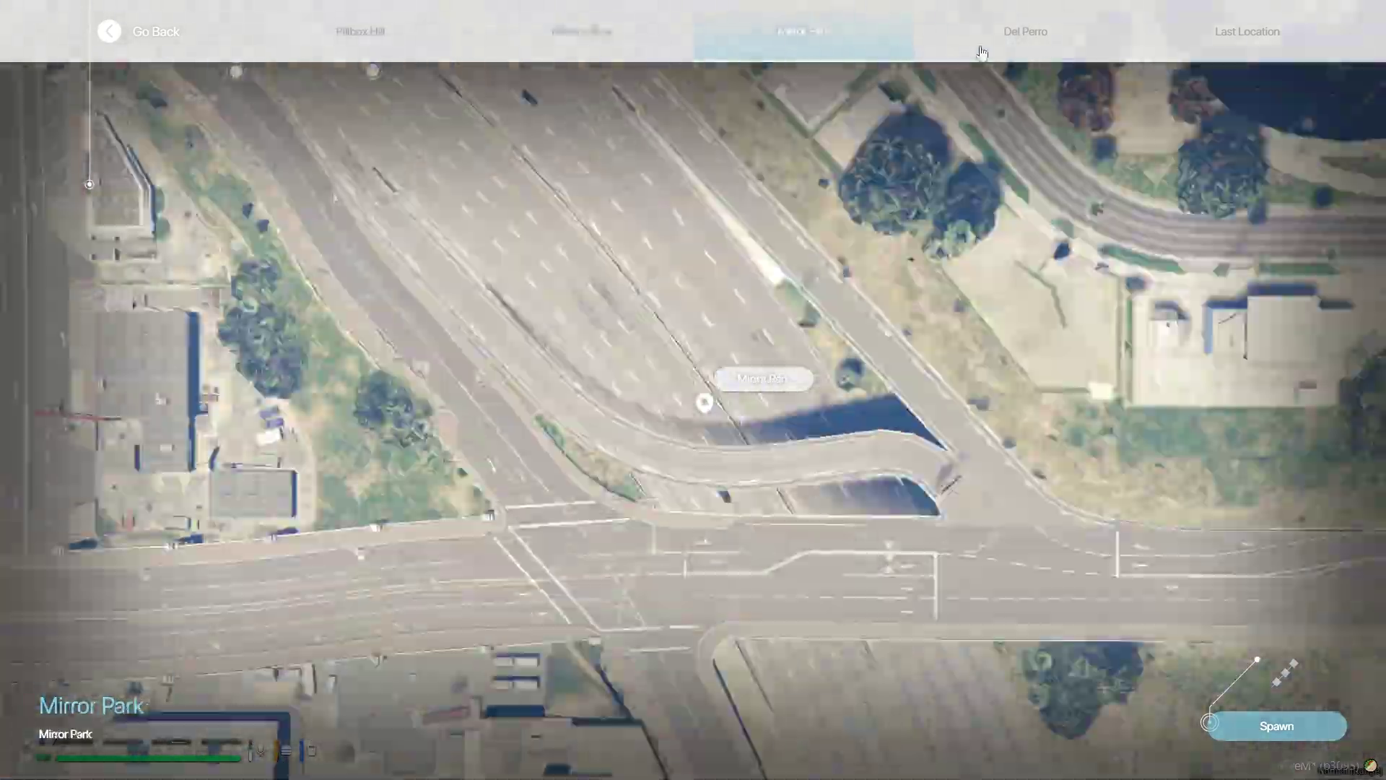